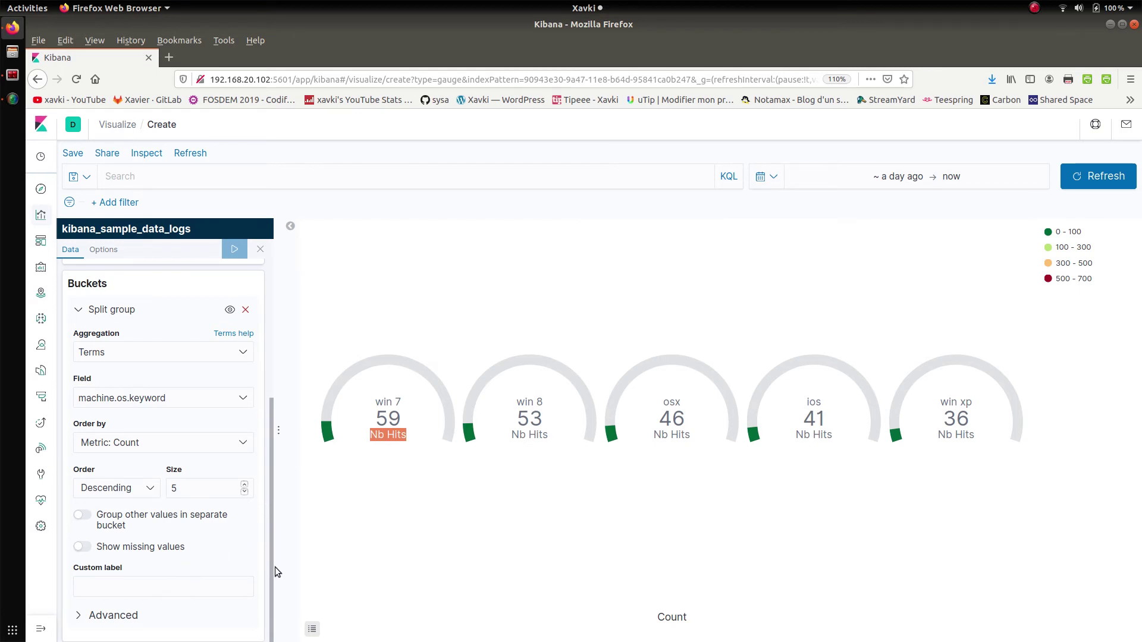
Restrict the split group on machine.os.keyword to include only win 7, and update the gauge
click(135, 618)
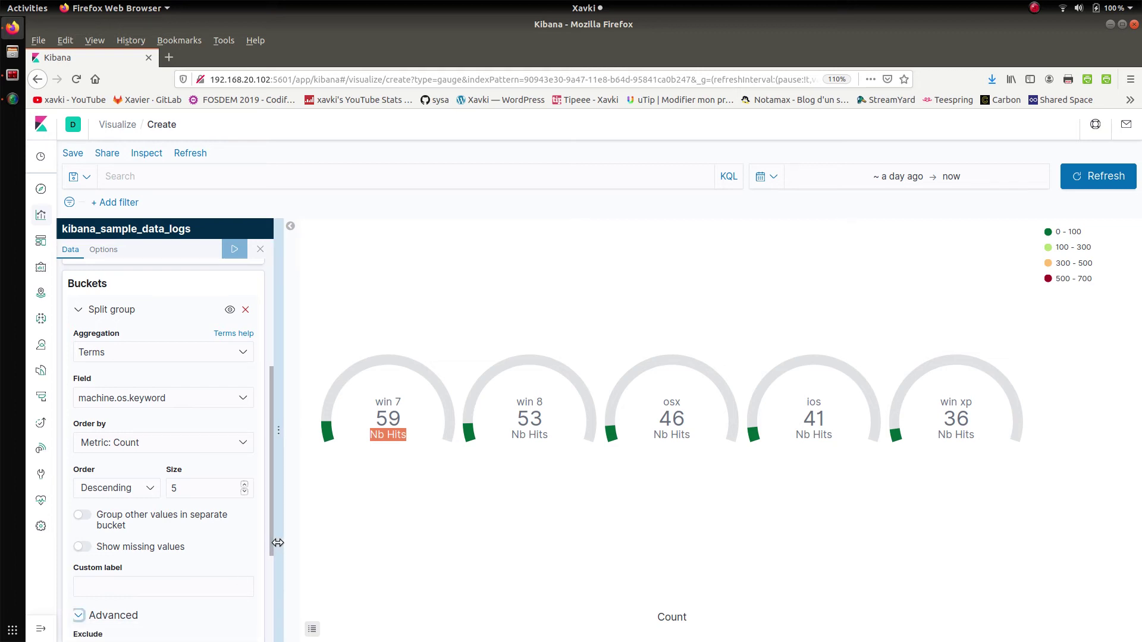
scroll(272, 534, down, 3)
click(165, 547)
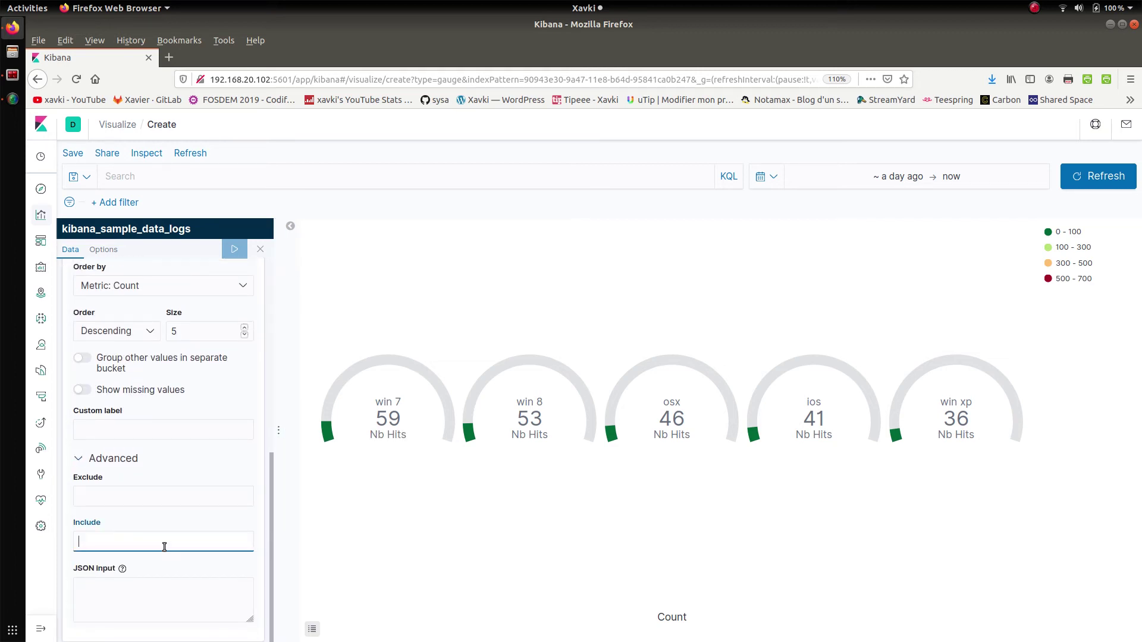
text(win 7)
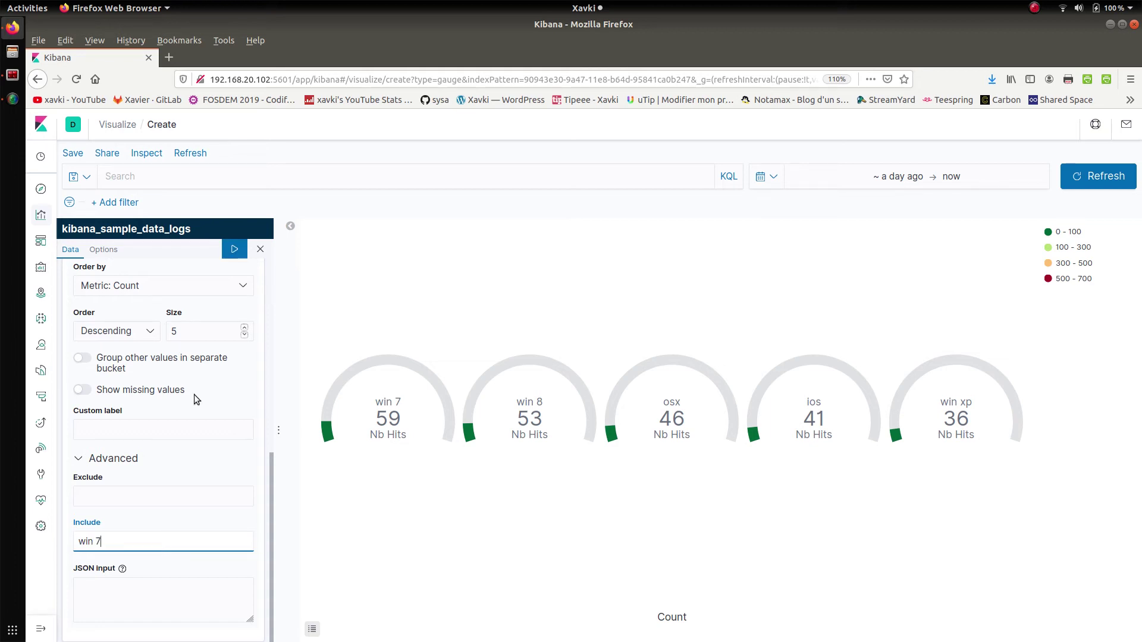
click(227, 258)
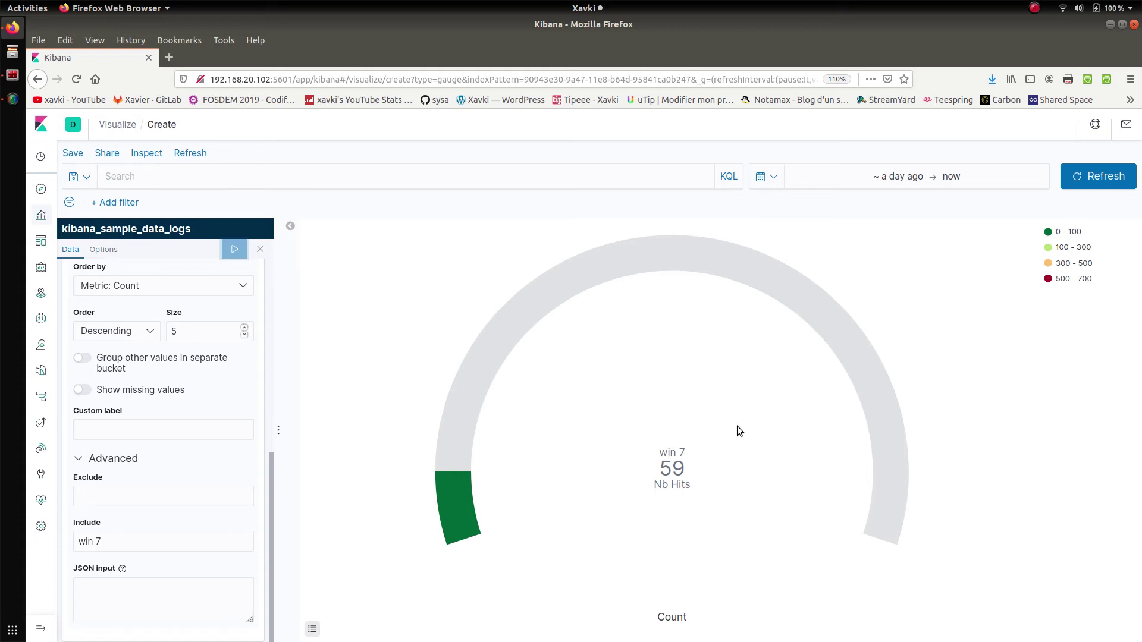
Enable grouping of other values in a separate bucket for the split group, and update the gauge
click(215, 360)
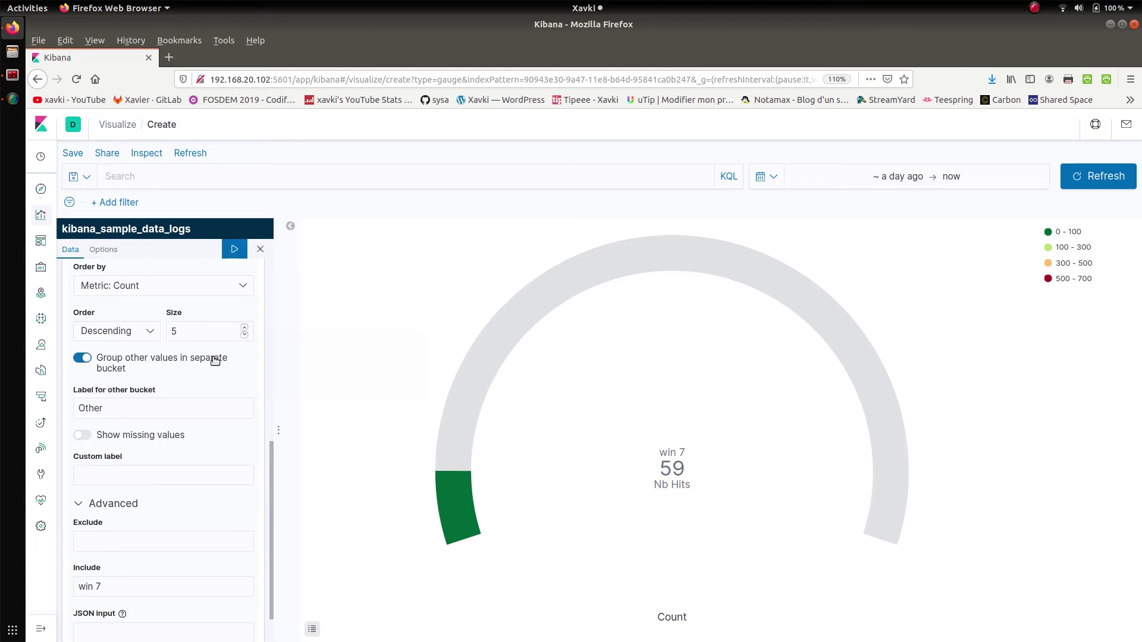
click(240, 253)
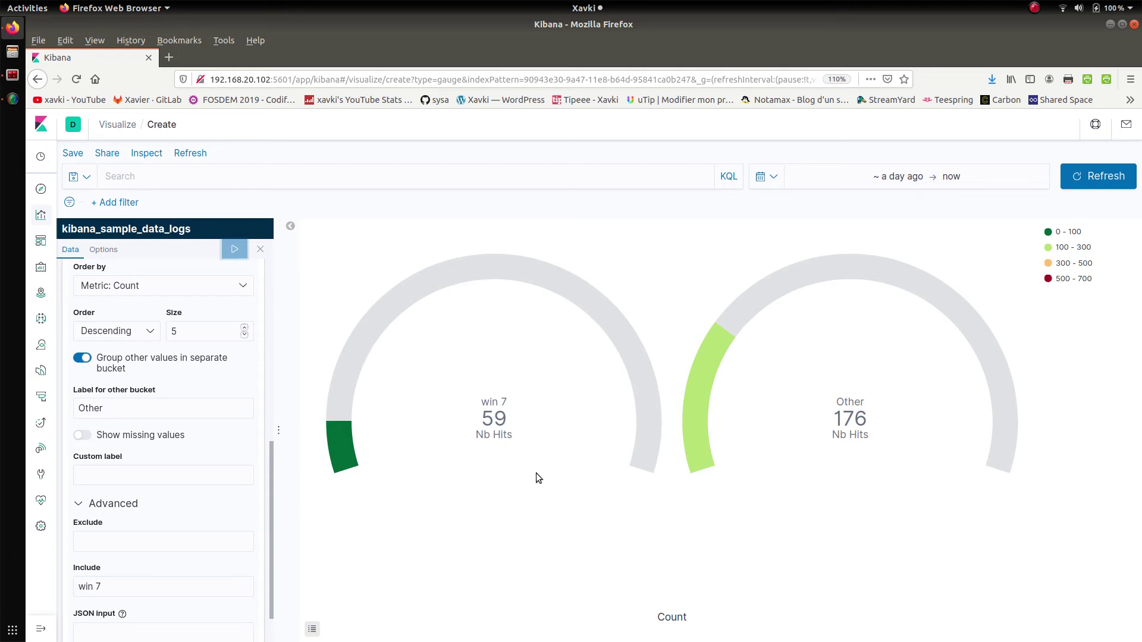
scroll(272, 471, down, 1)
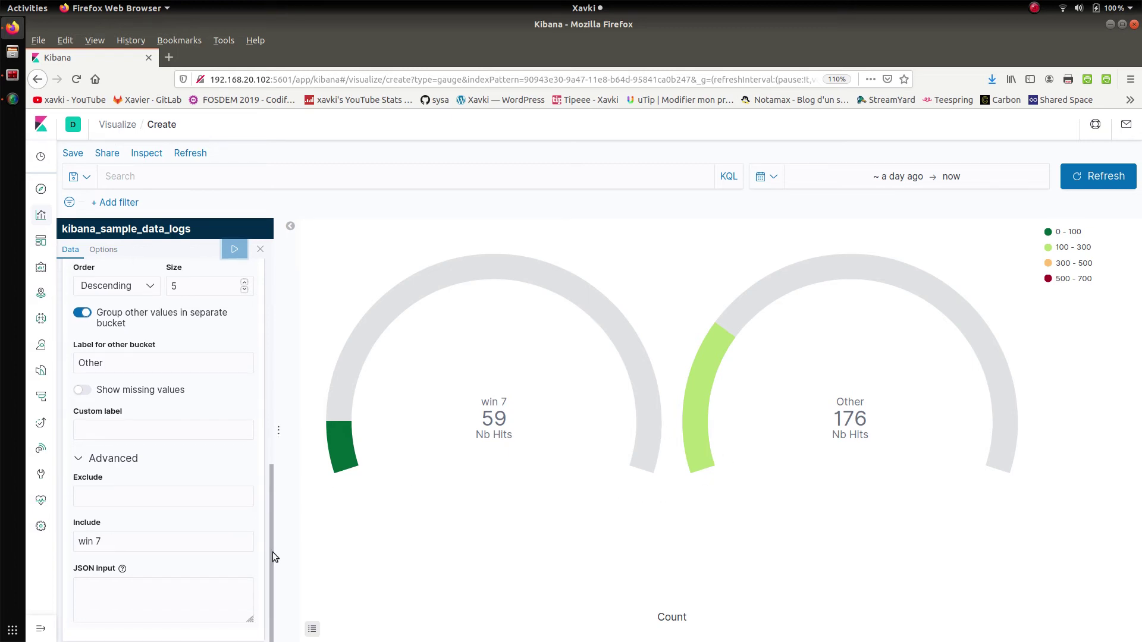
Set the split group's custom label to Custom and apply the change
drag(272, 552, 272, 523)
click(167, 478)
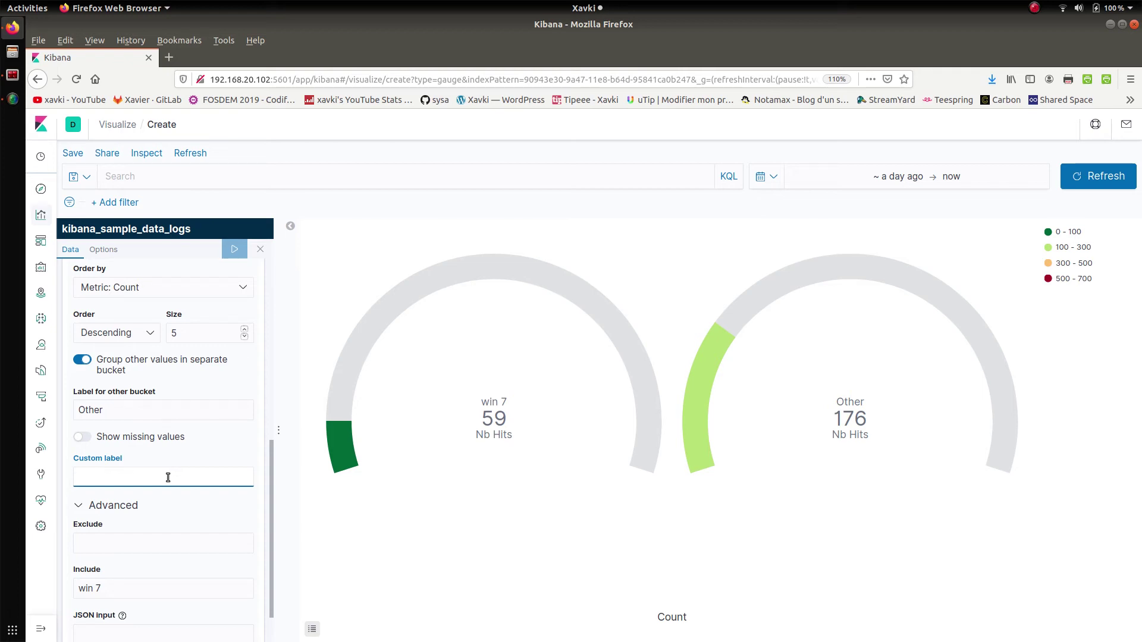
text(Custom)
click(231, 257)
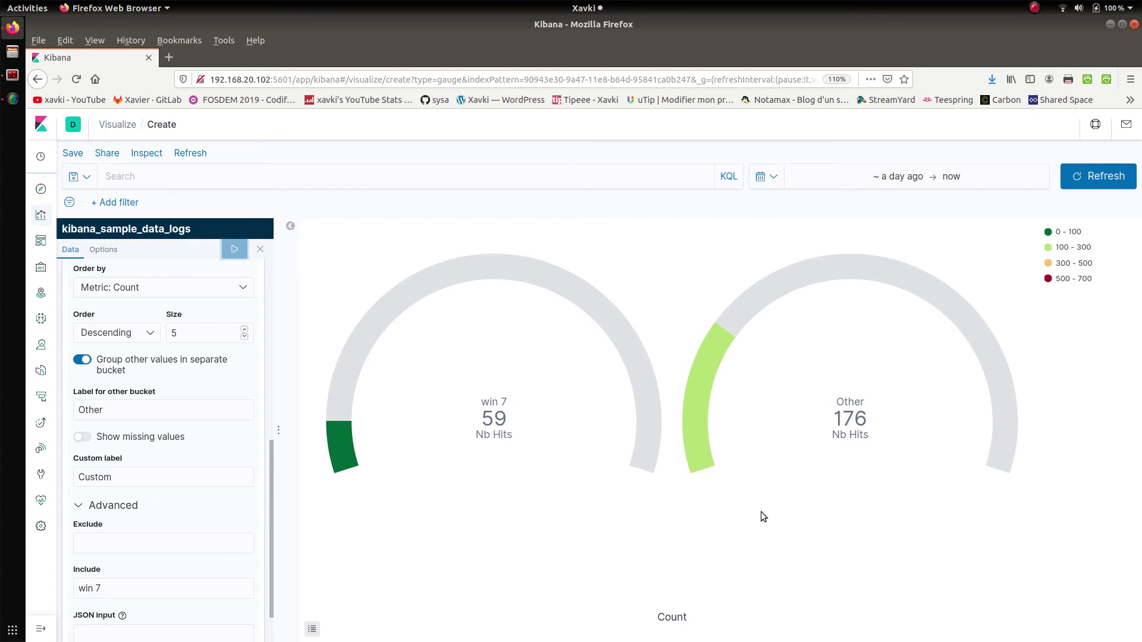
Clear the split group's custom label and apply the change
click(165, 477)
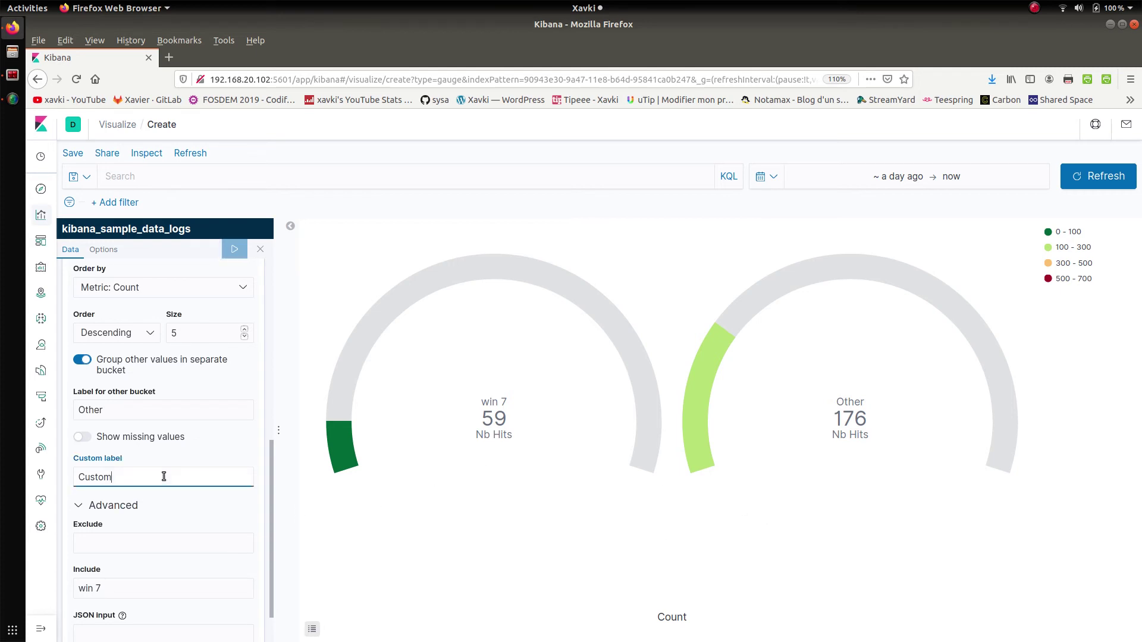
double_click(141, 476)
key(BackSpace)
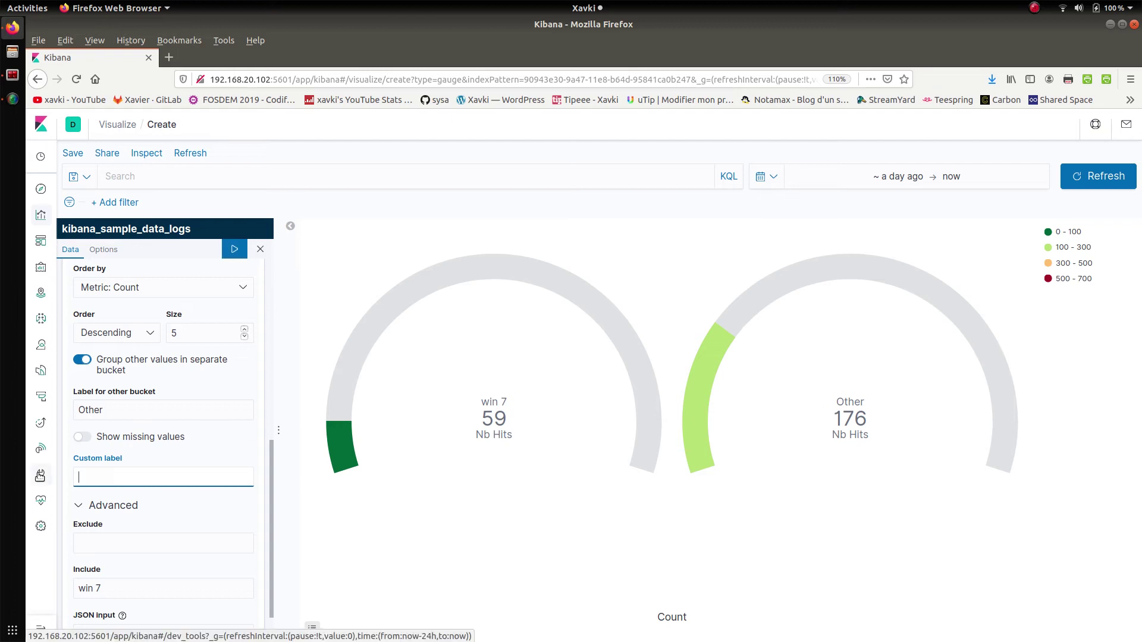
click(235, 248)
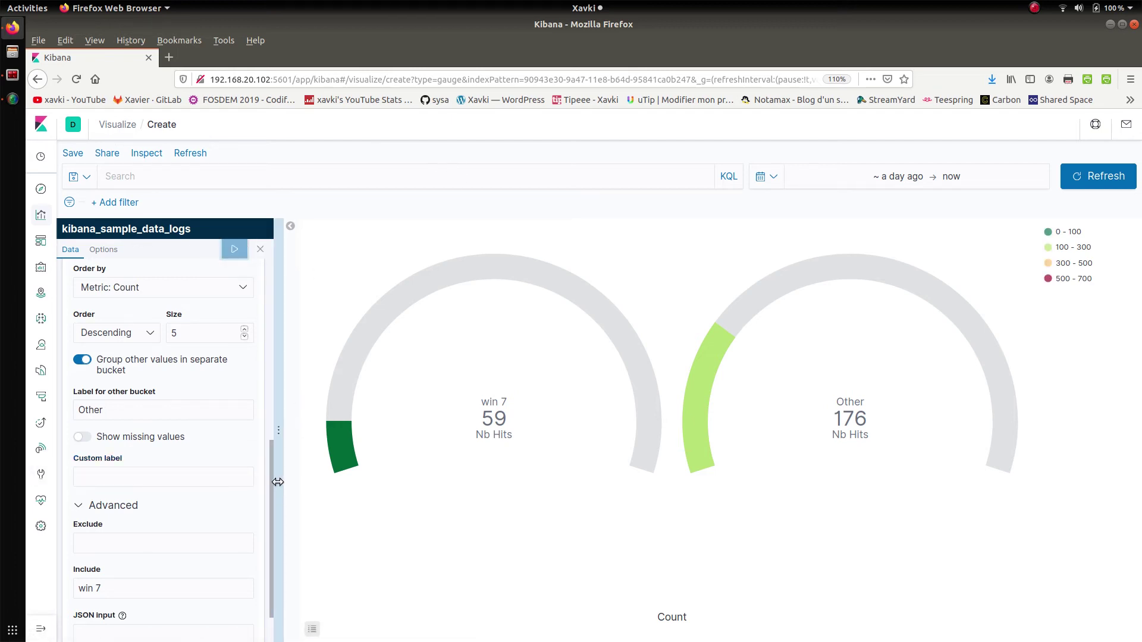
Add a second metric to the gauge with the Average aggregation
drag(268, 479, 262, 276)
click(168, 285)
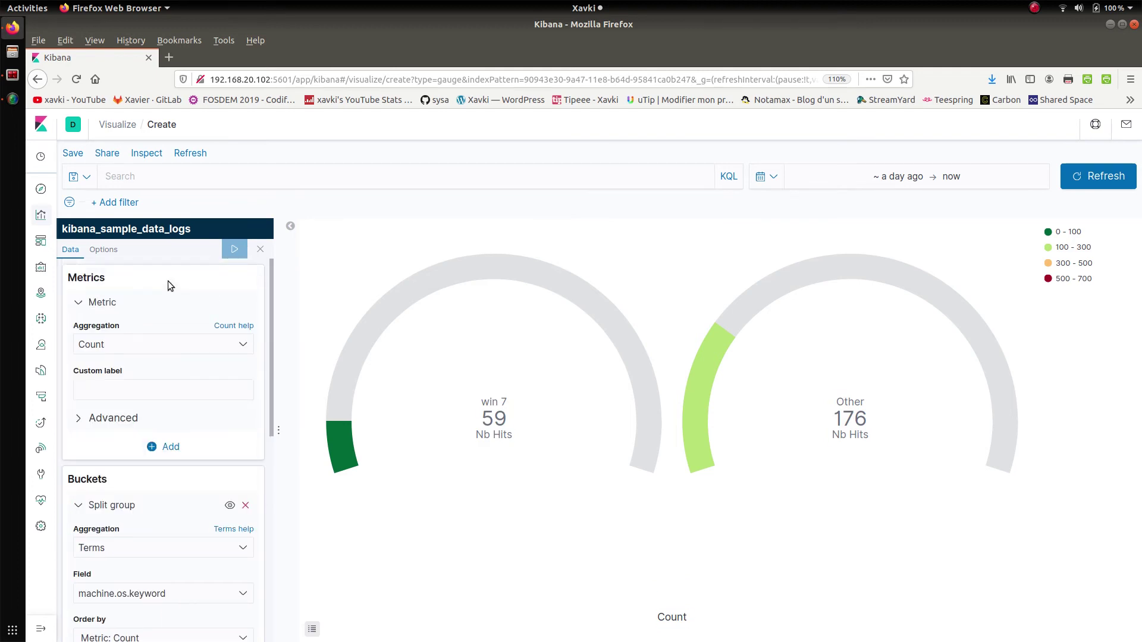
click(177, 452)
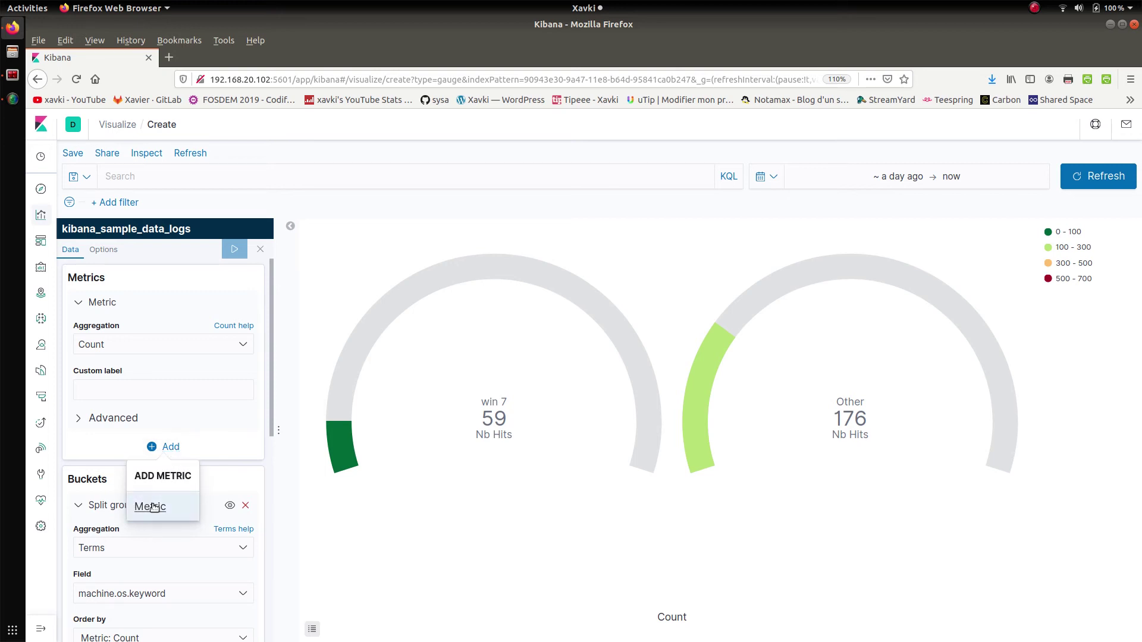
click(151, 507)
click(146, 496)
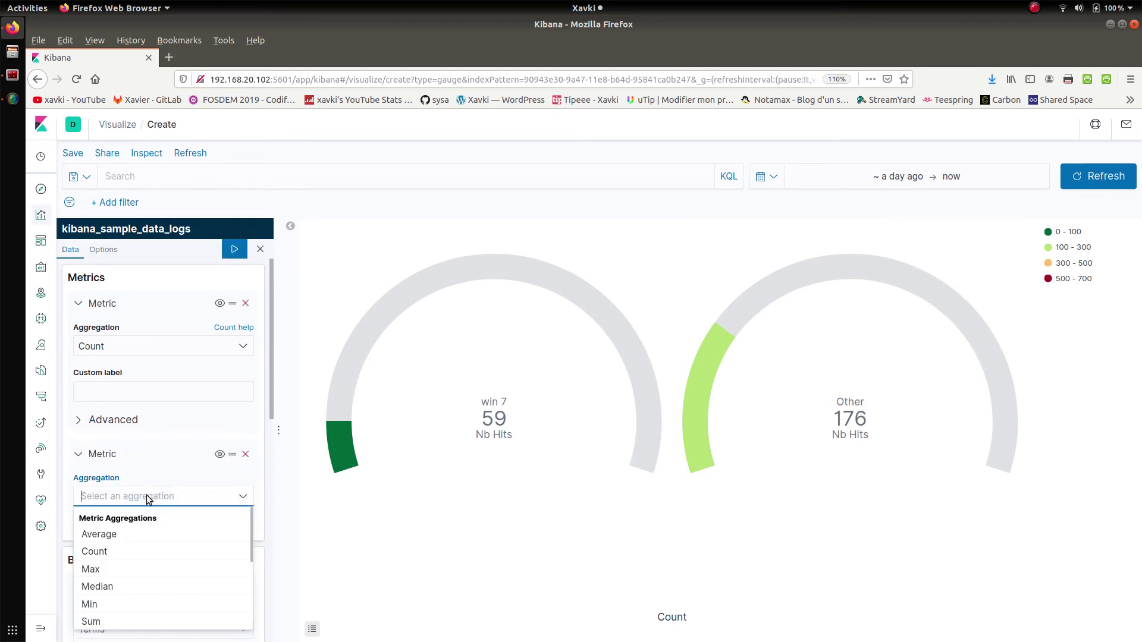
click(111, 538)
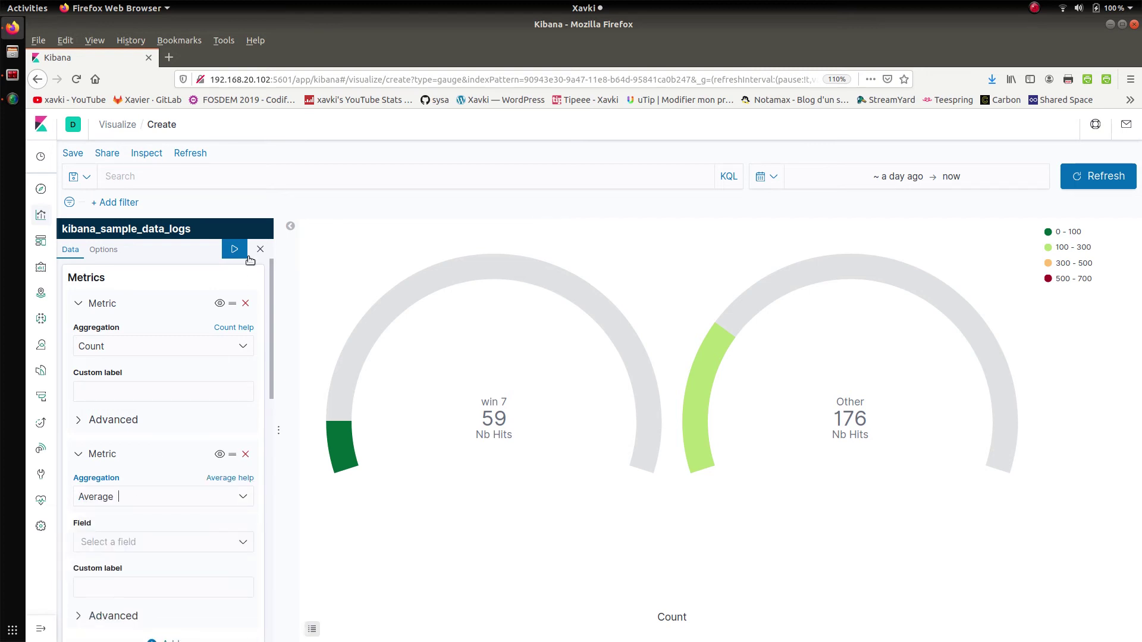
Use the bytes field for the Average metric and update the gauges
click(194, 544)
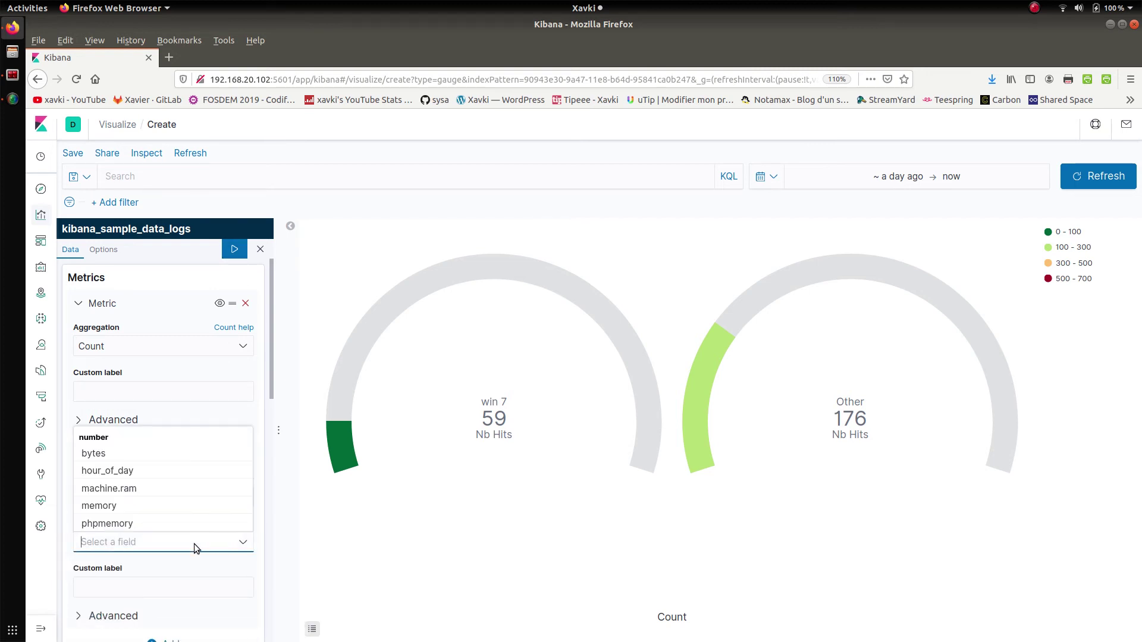
text(ter)
key(BackSpace)
key(BackSpace)
key(BackSpace)
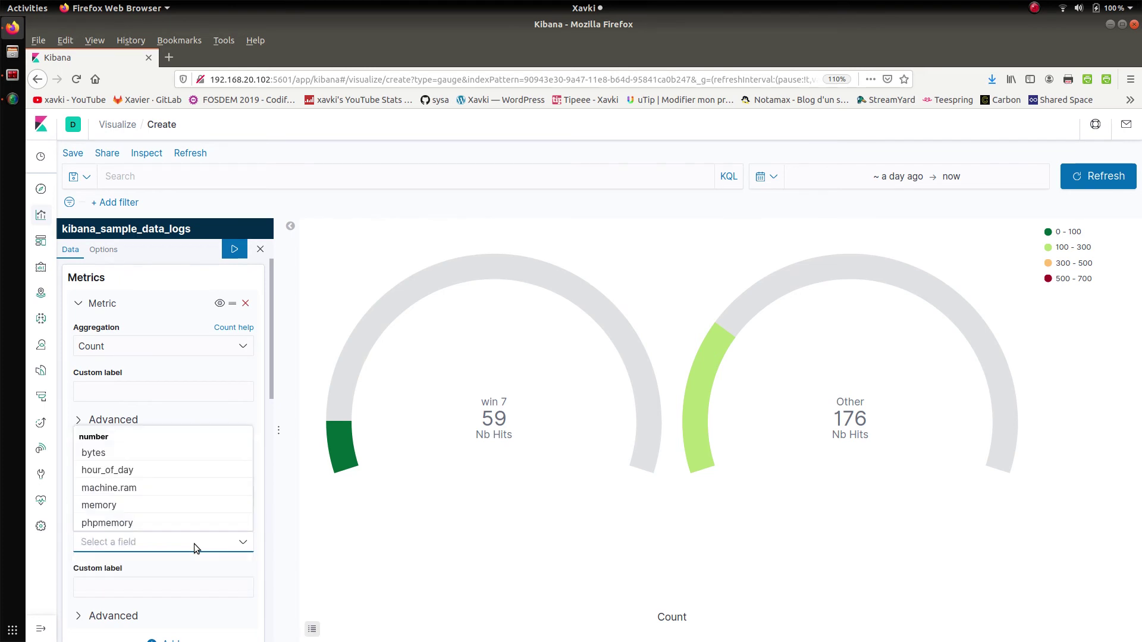
click(91, 452)
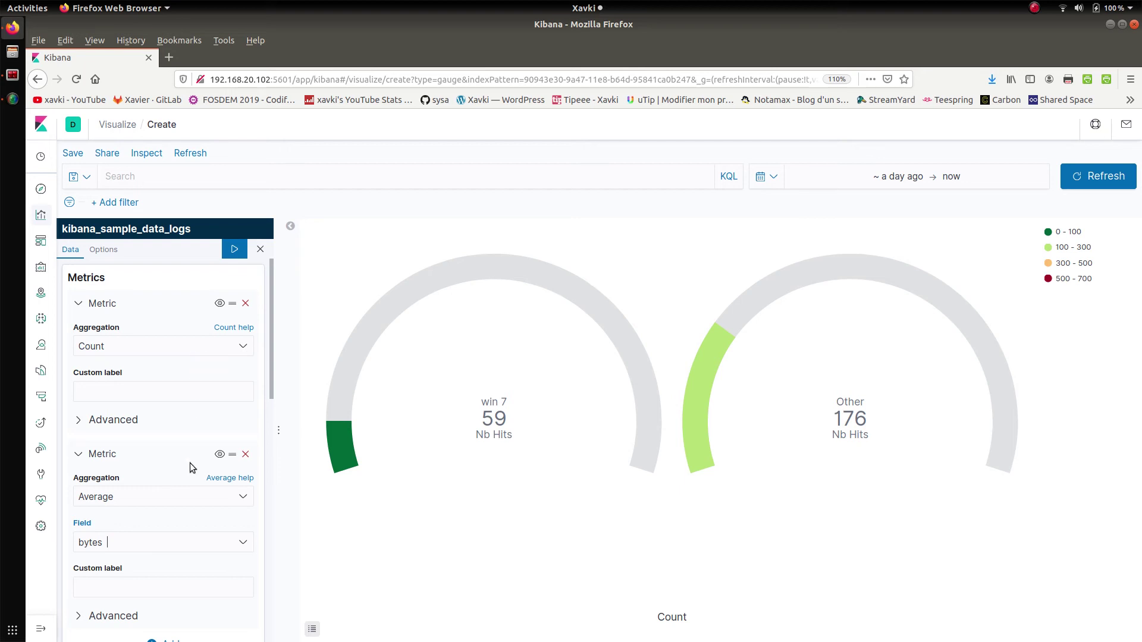
click(234, 251)
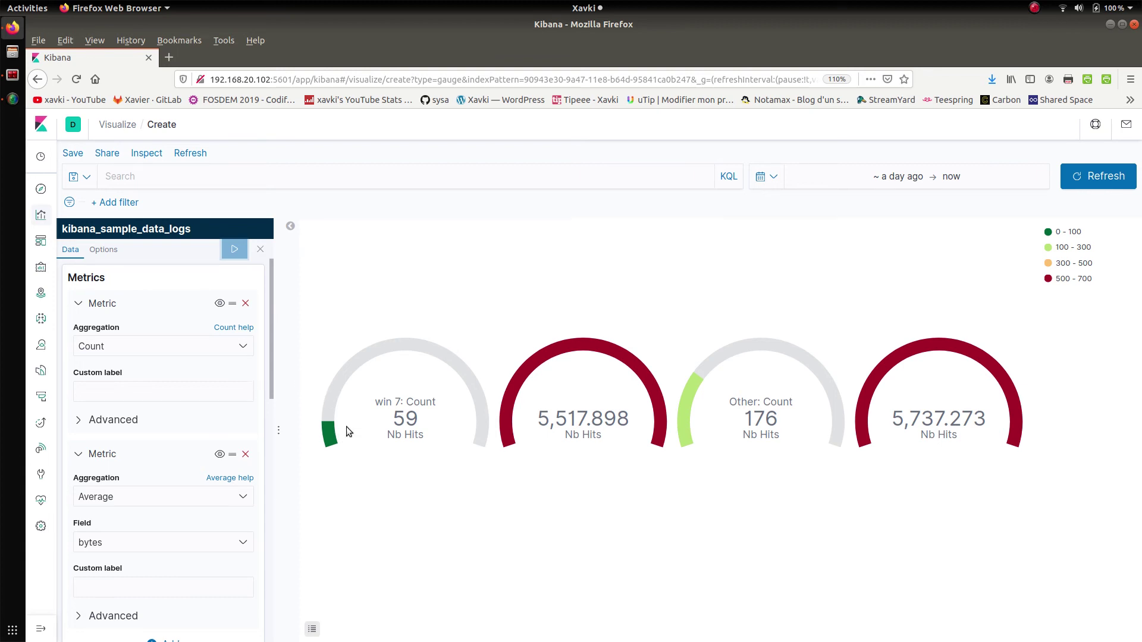
Reorder the metrics so Average bytes comes before Count, and update the gauges
triple_click(268, 370)
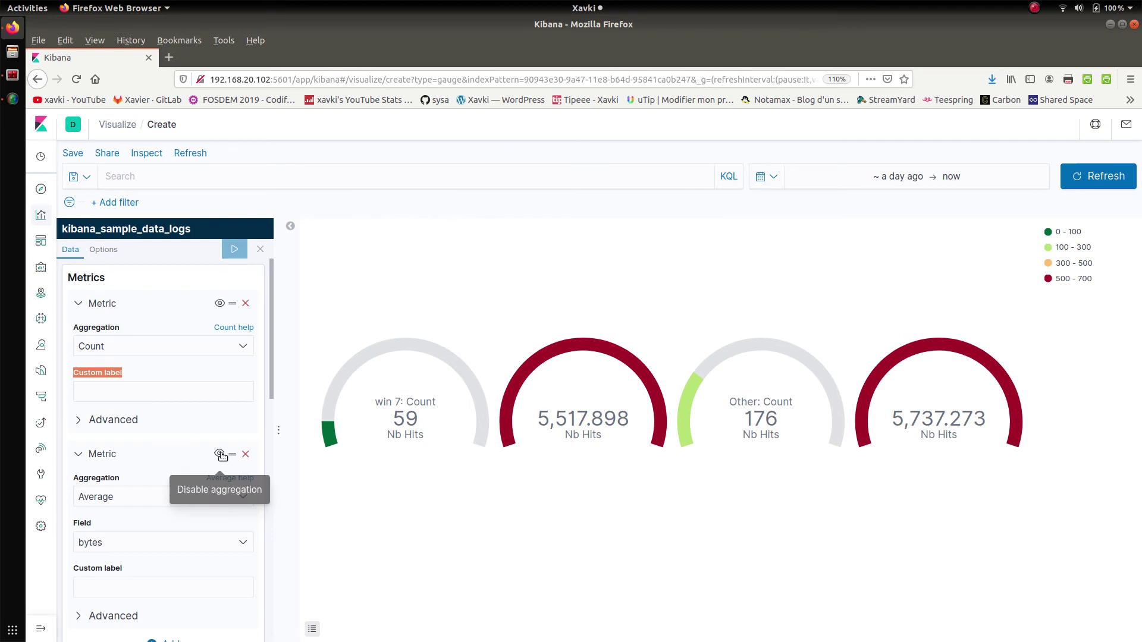
drag(232, 455, 225, 284)
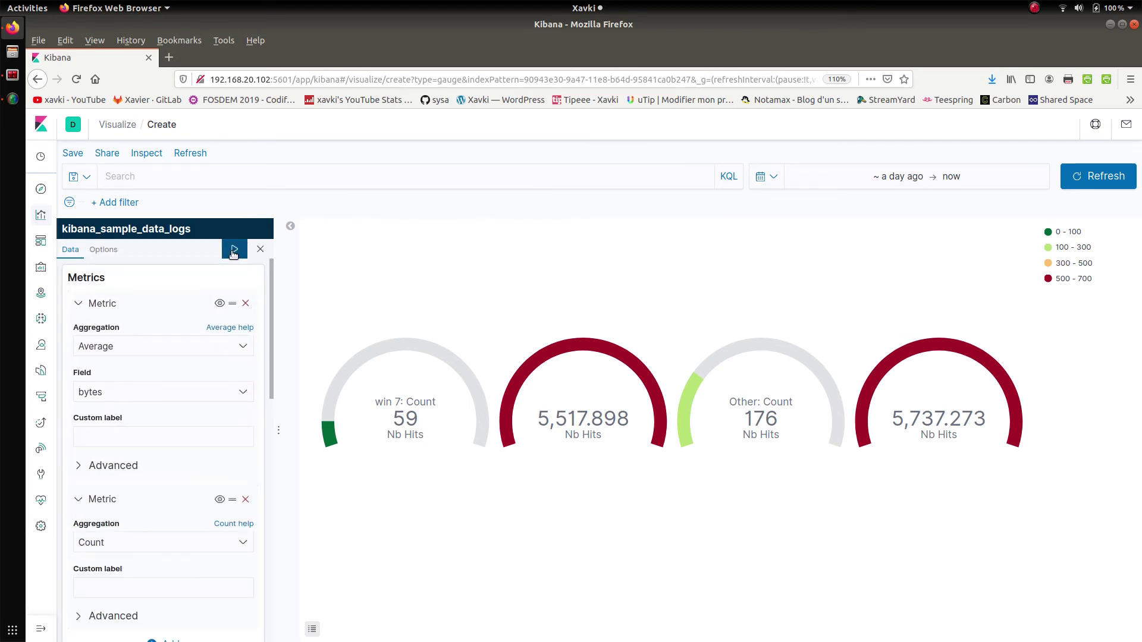
click(233, 254)
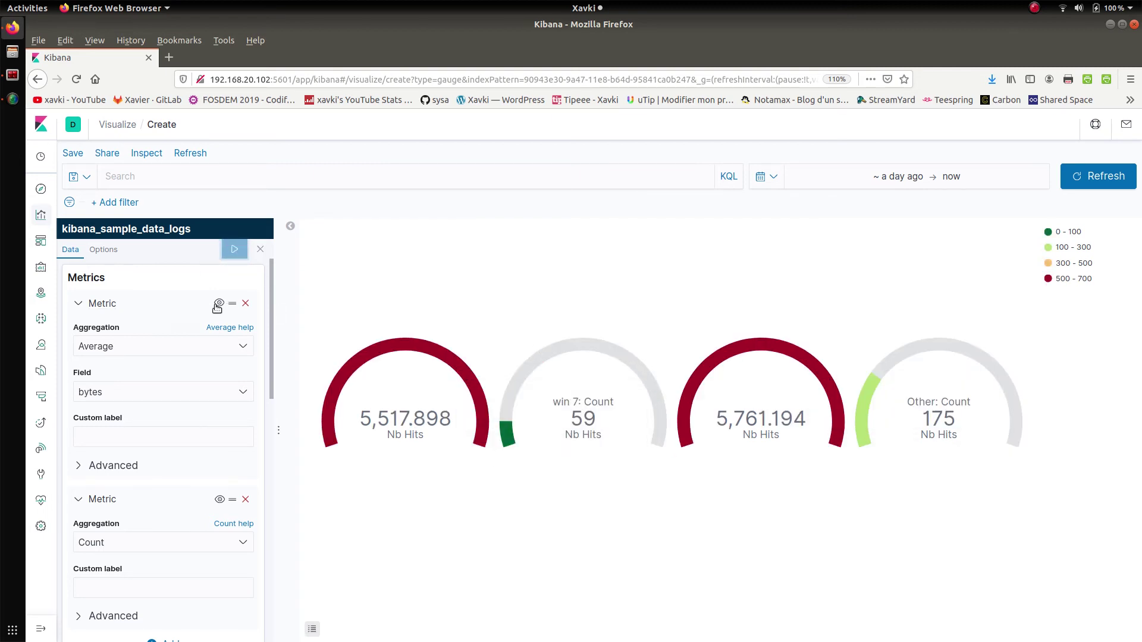
Try disabling the Count metric in the gauges, and re-enable it
click(220, 500)
click(235, 249)
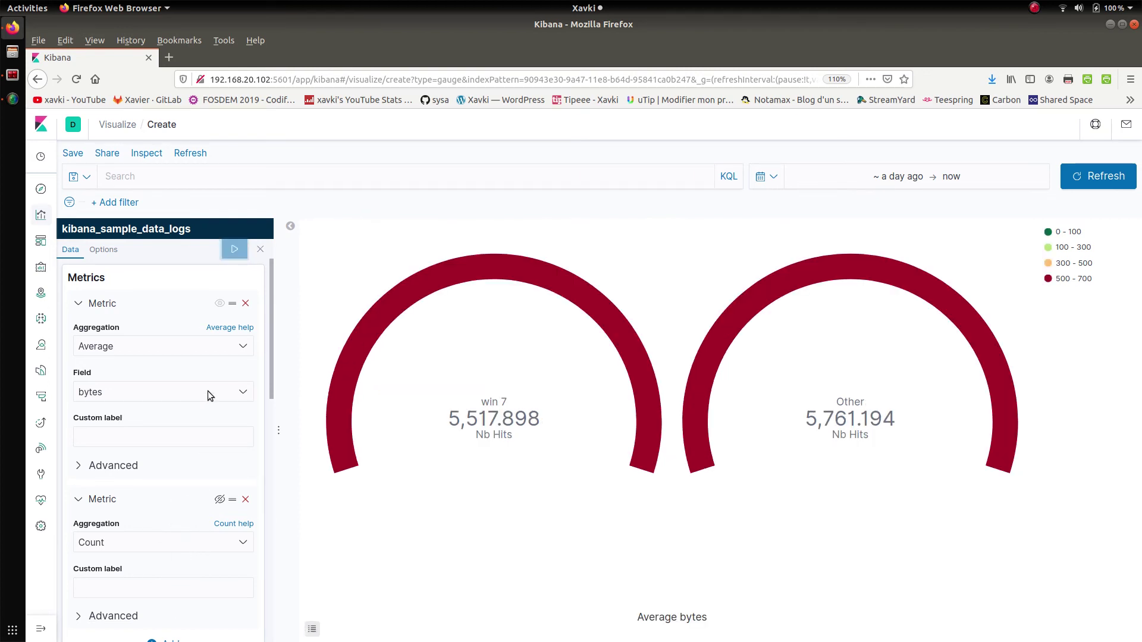
click(219, 499)
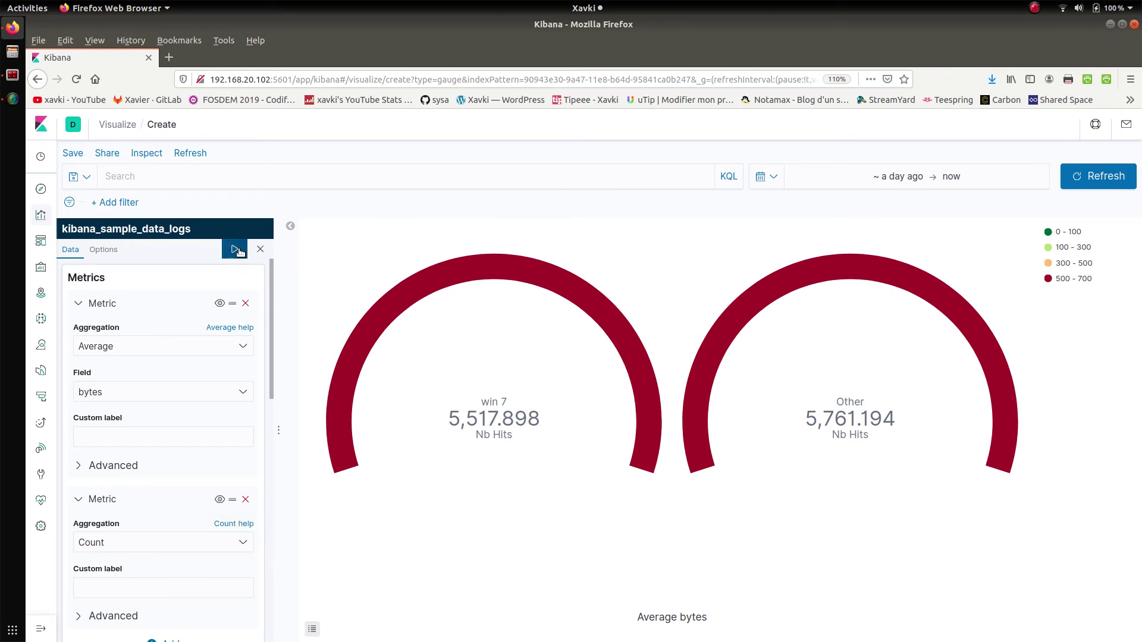
key(ctrl+Return)
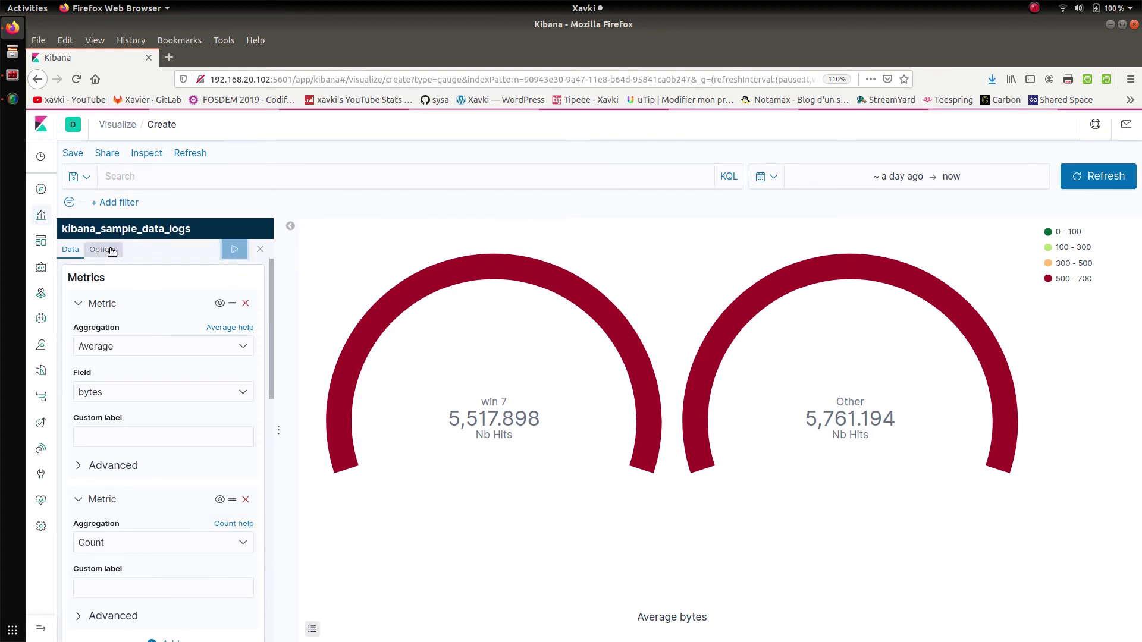
Save the visualization with the title Gauges_os
click(72, 153)
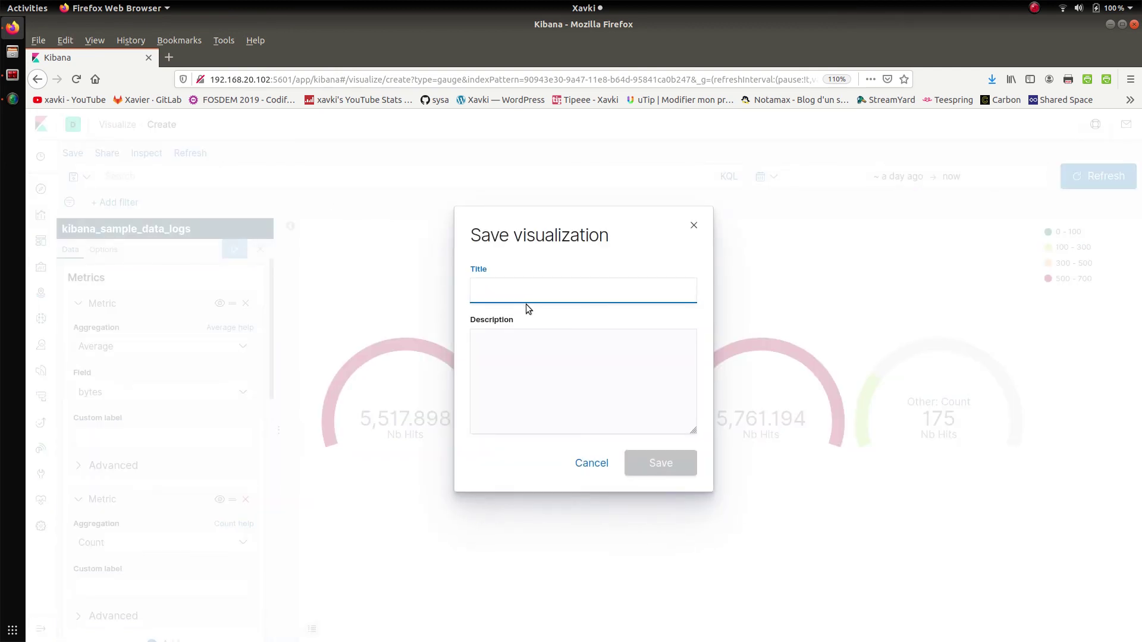
text(Gauges)
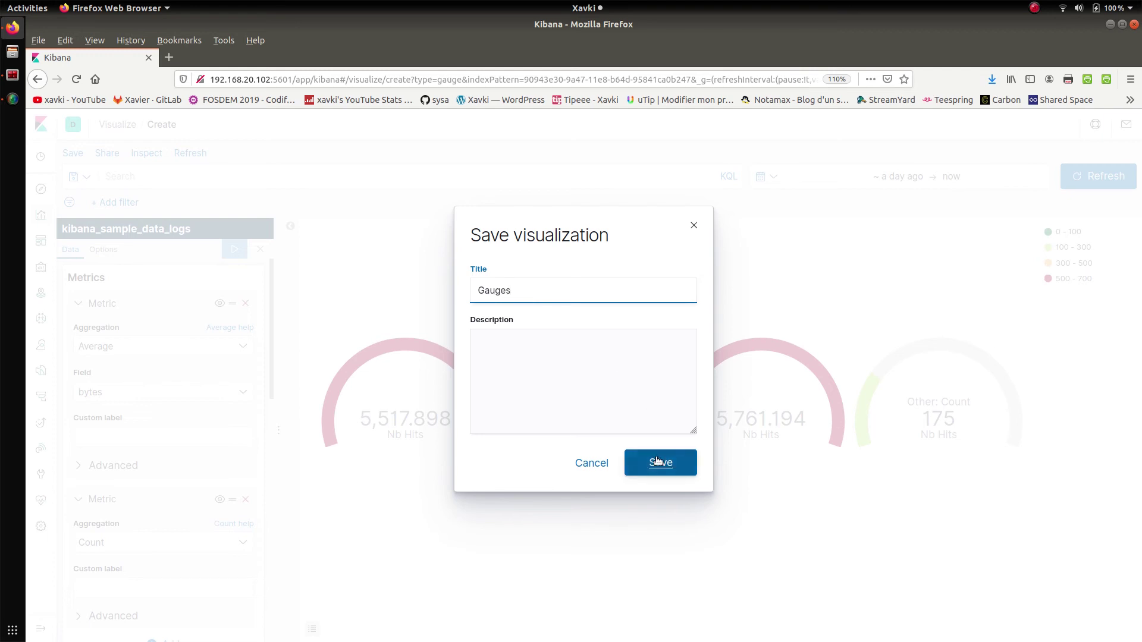
text(_os)
click(667, 465)
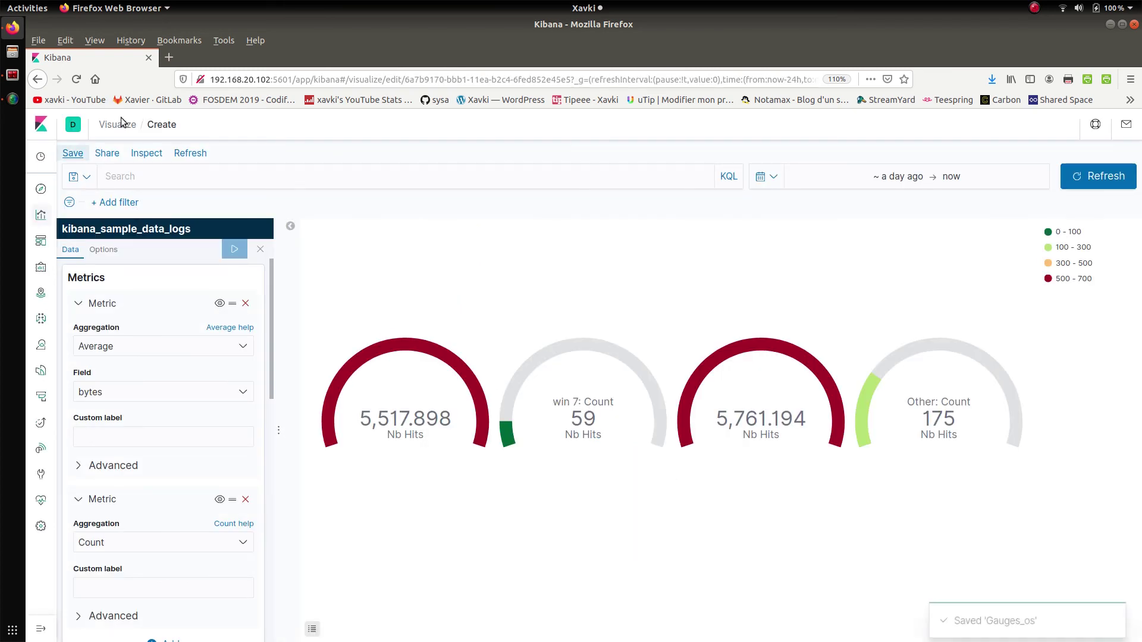
Create a new Goal visualization using the kibana_sample_data_logs index pattern as its source
click(127, 126)
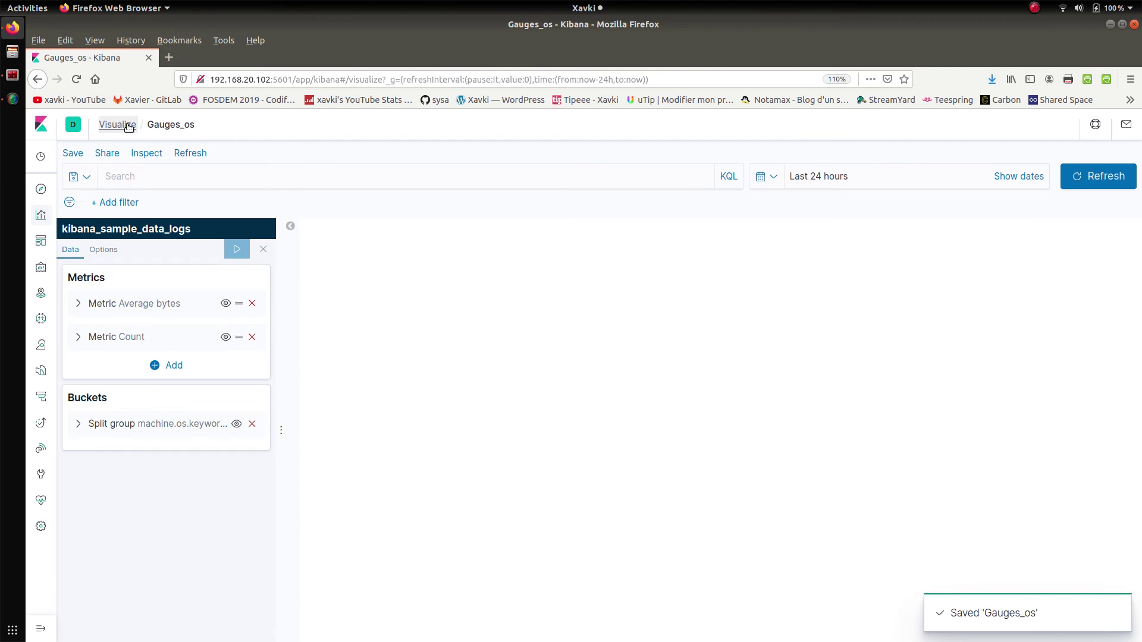
click(129, 127)
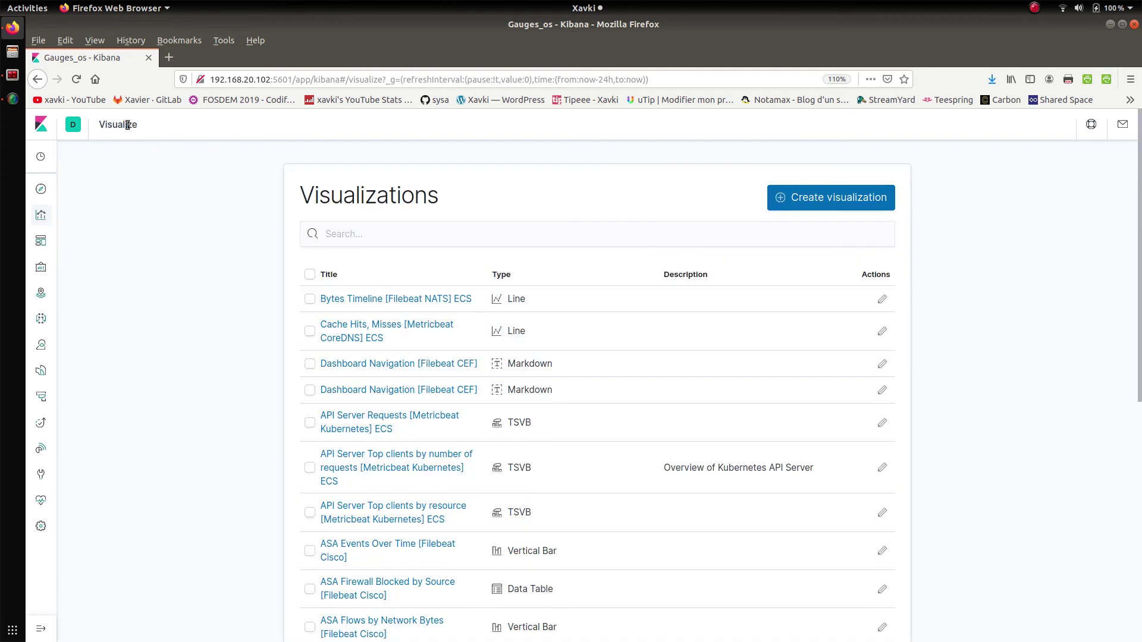
click(850, 199)
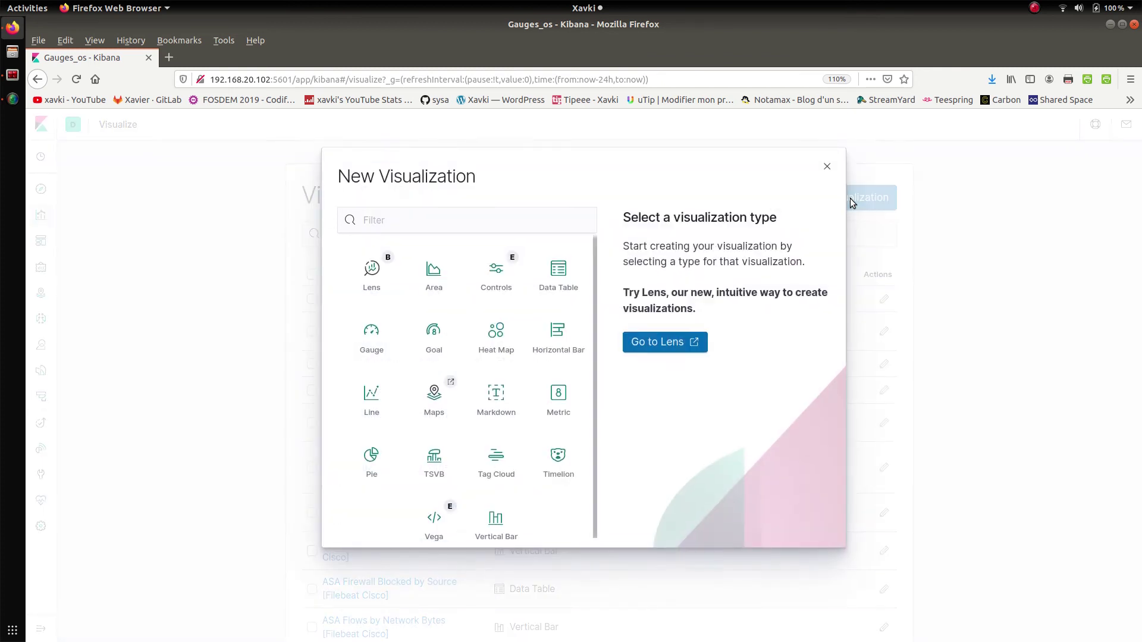
click(444, 334)
click(766, 234)
click(749, 296)
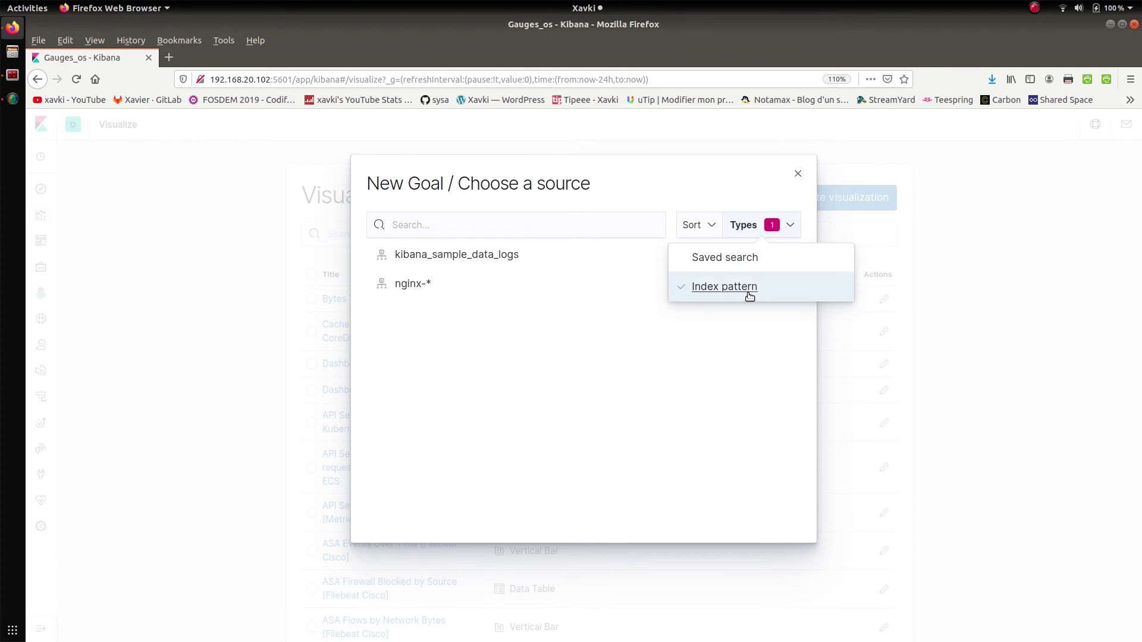
click(461, 257)
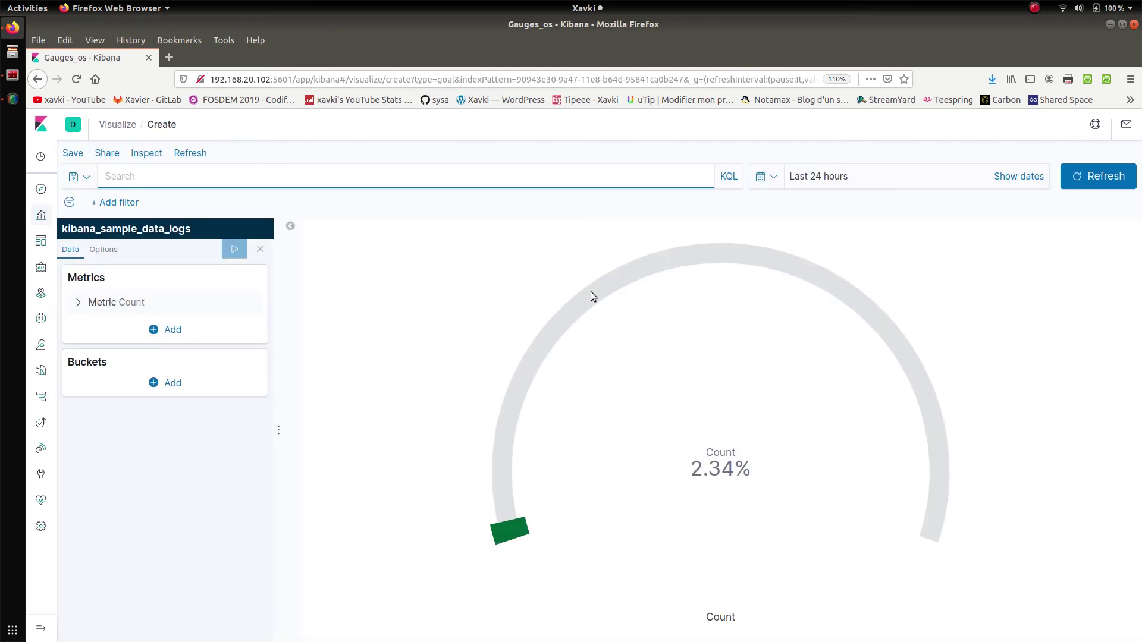
Try displaying the goal gauge without percentage mode, and re-enable percentage mode
click(103, 249)
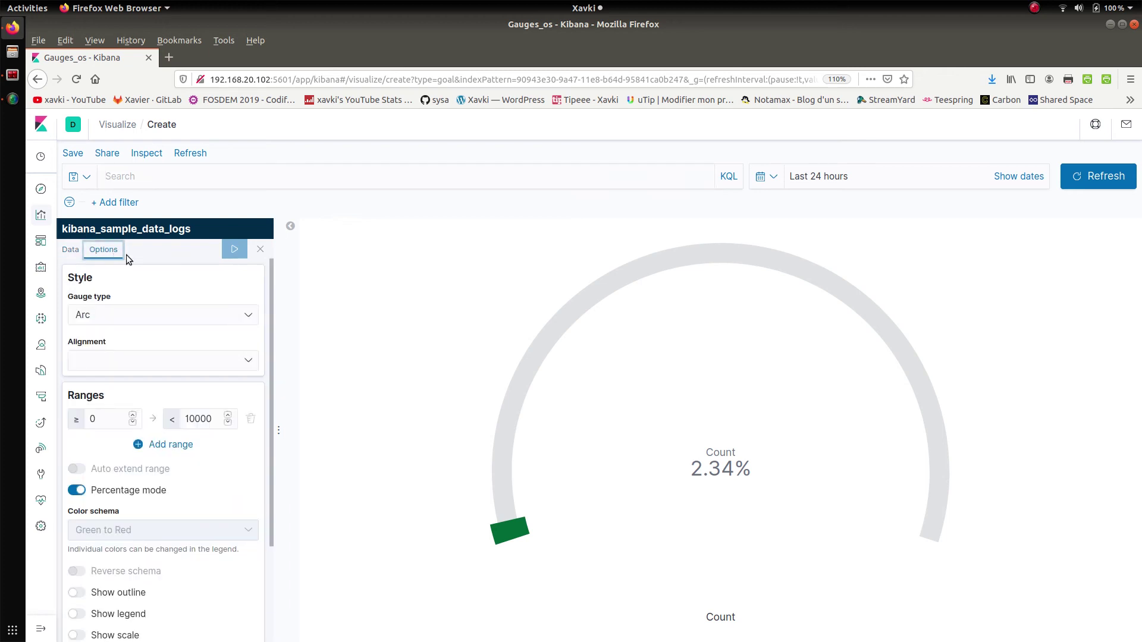
double_click(208, 420)
click(141, 491)
click(232, 251)
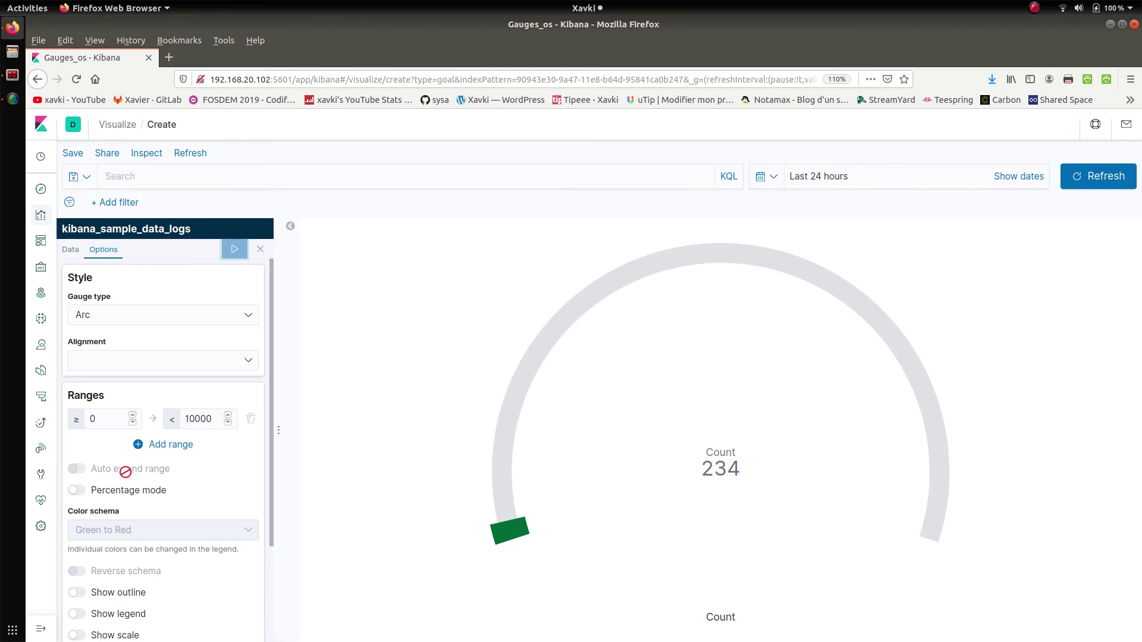
click(127, 492)
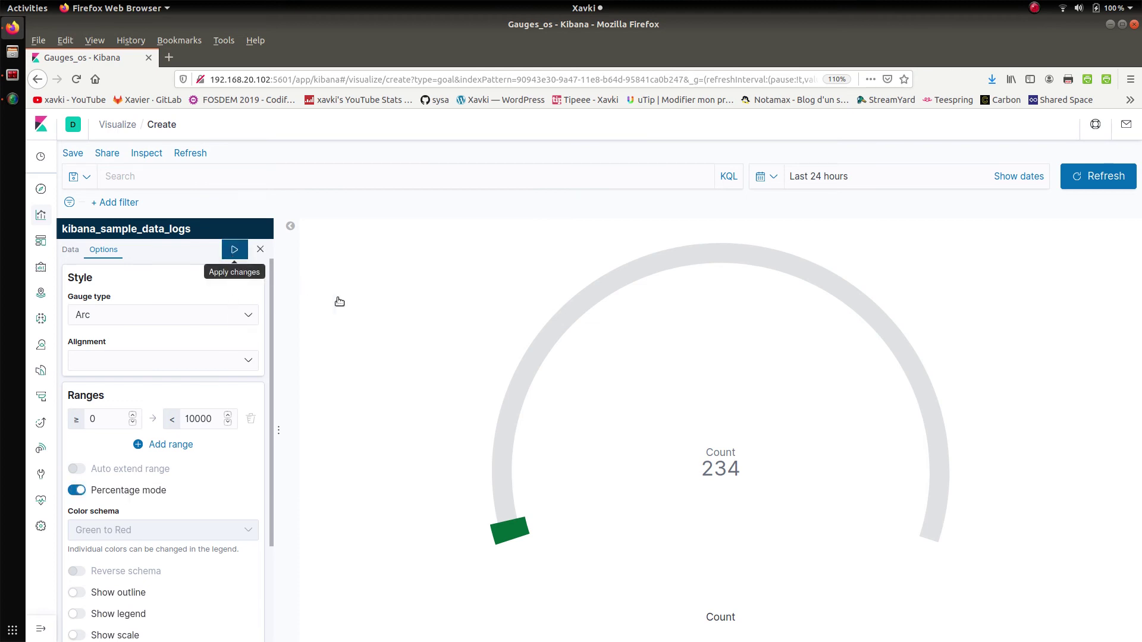
Keep the Arc gauge type, set the goal's alignment to Automatic, and update the visualization
click(208, 321)
click(203, 312)
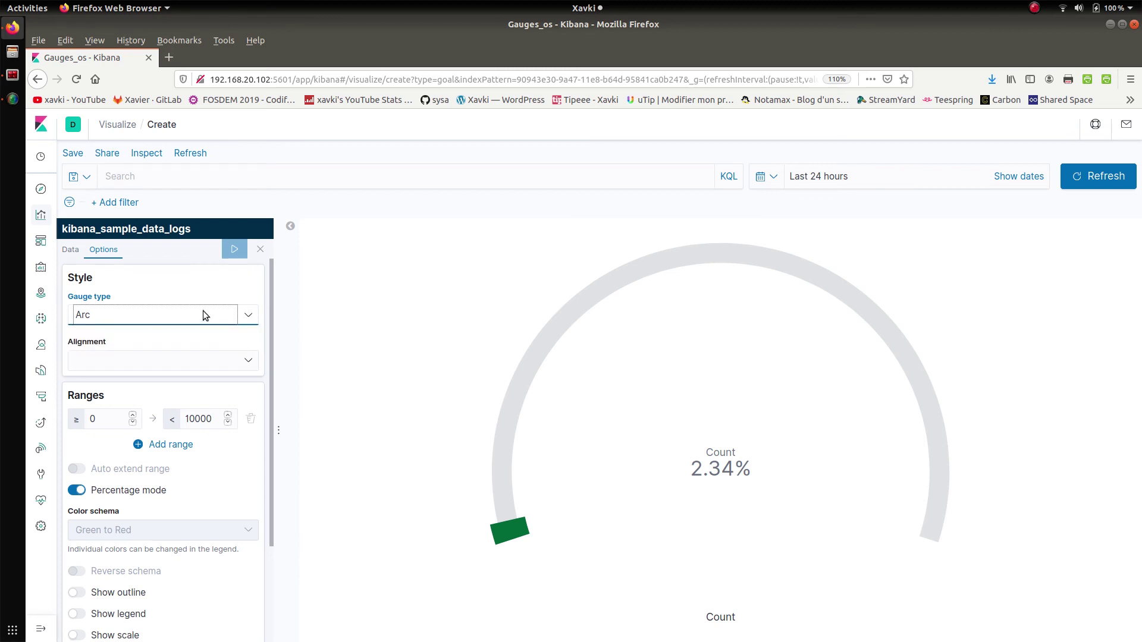
click(197, 358)
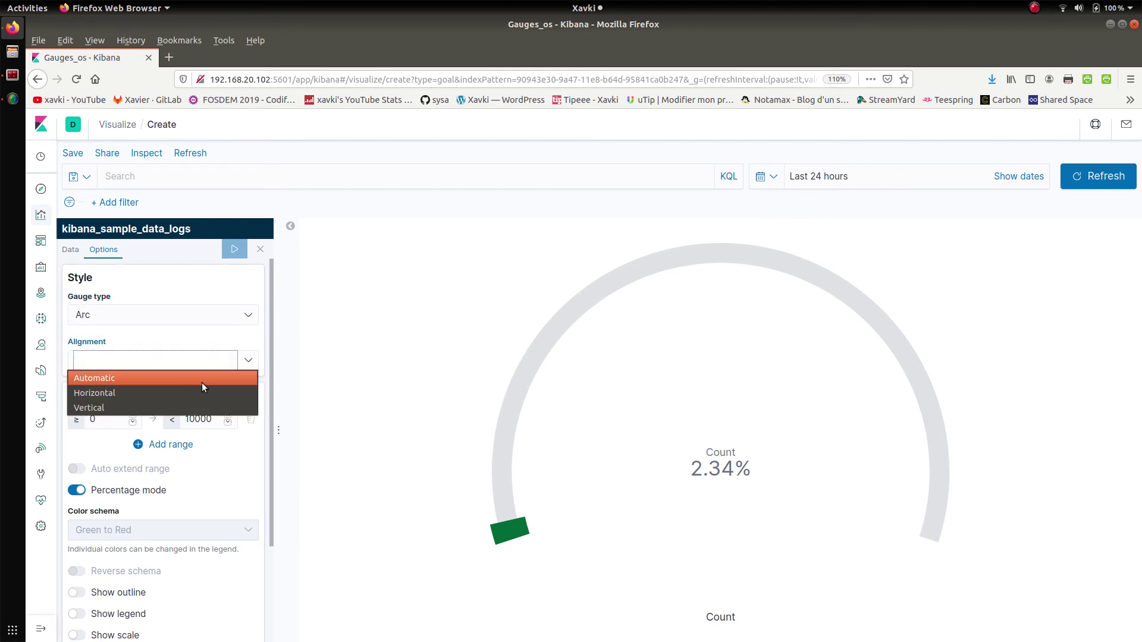
click(202, 381)
click(227, 251)
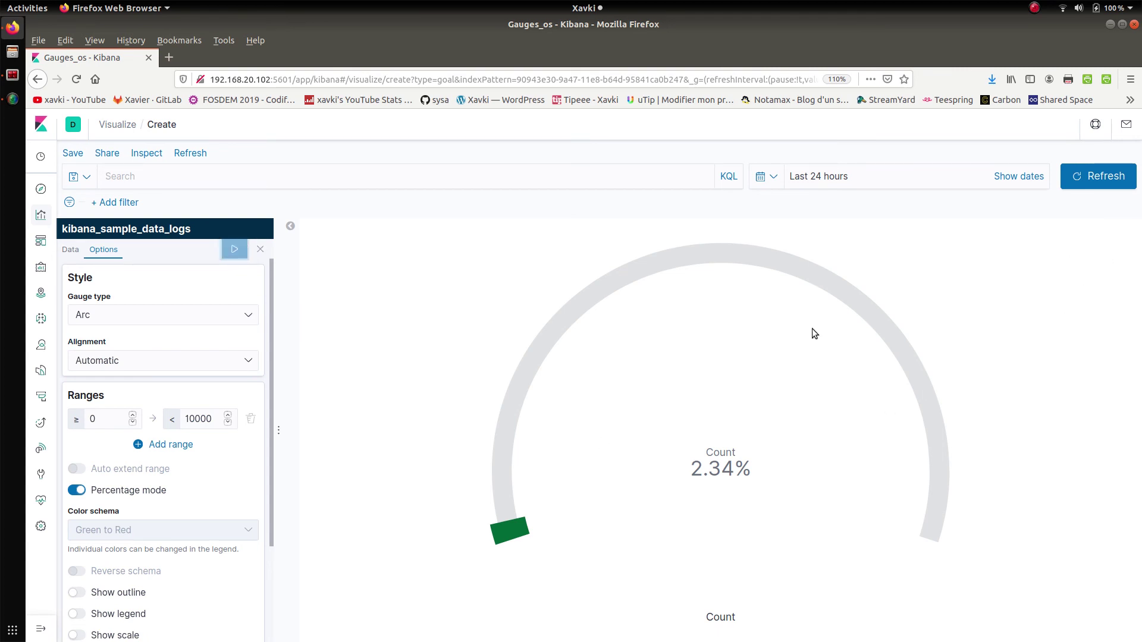
Show the legend on the goal visualization and turn off percentage mode, applying the changes
scroll(269, 372, down, 3)
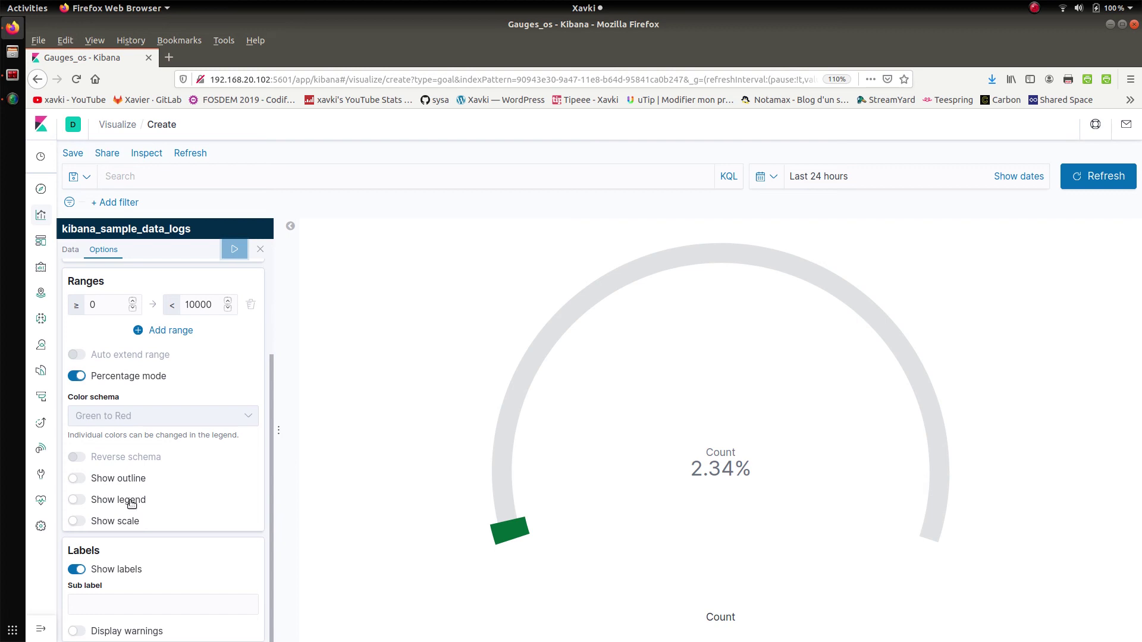
click(132, 503)
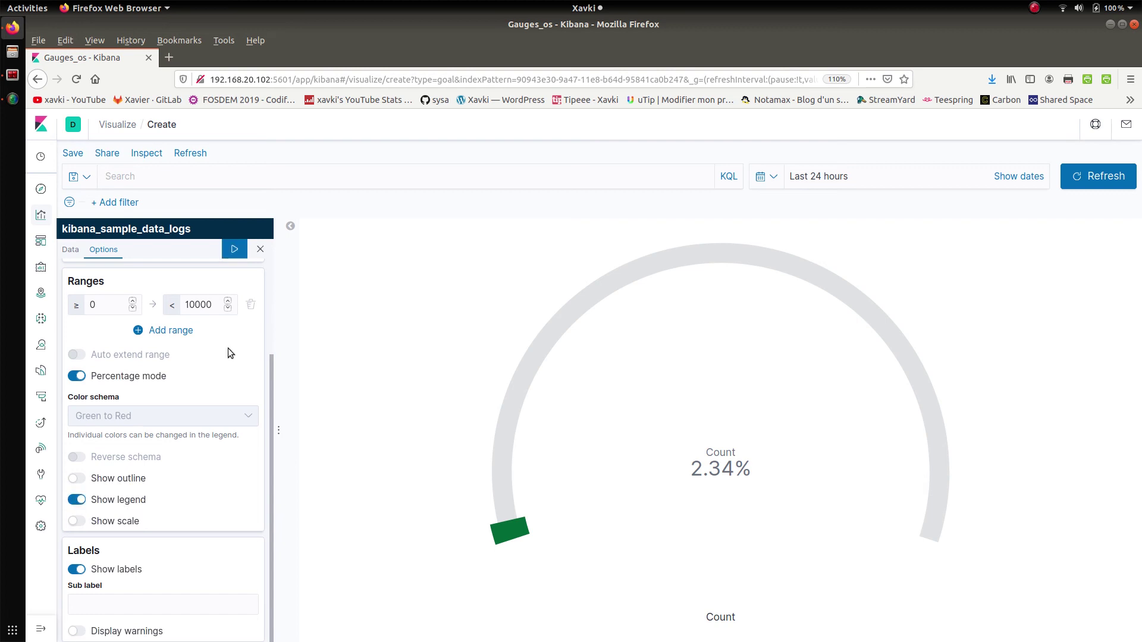
click(239, 249)
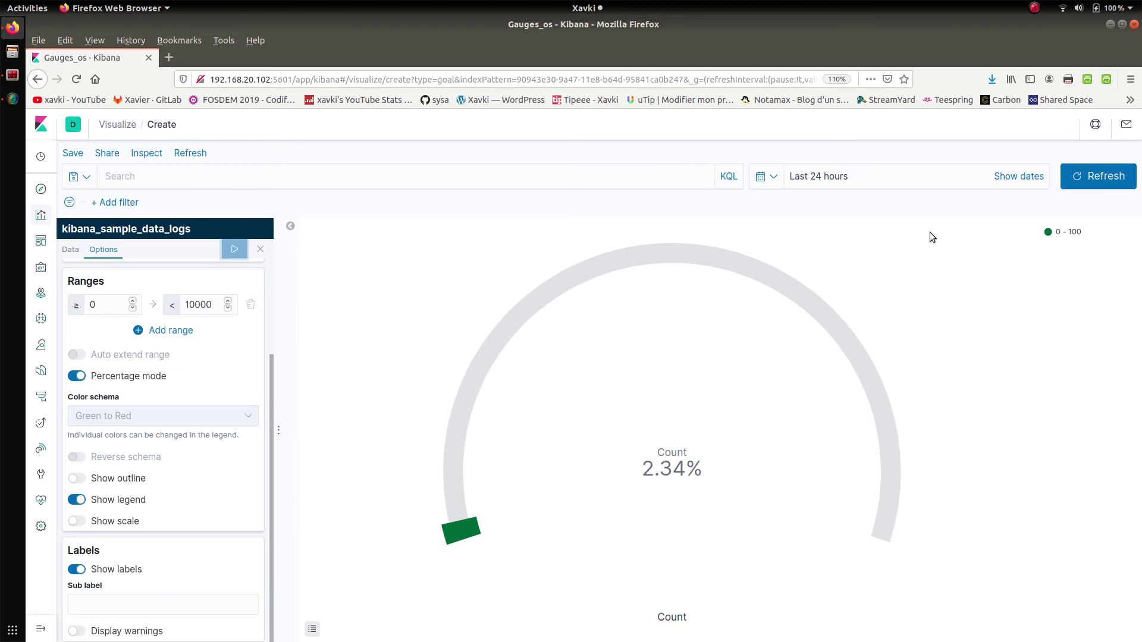
scroll(269, 490, up, 2)
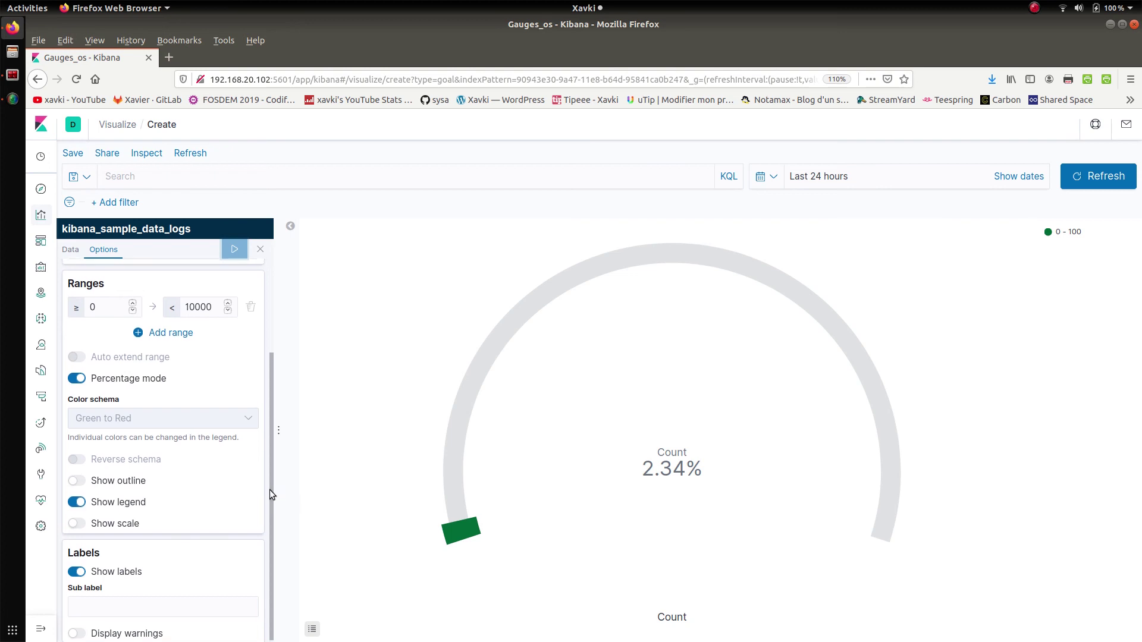
click(143, 432)
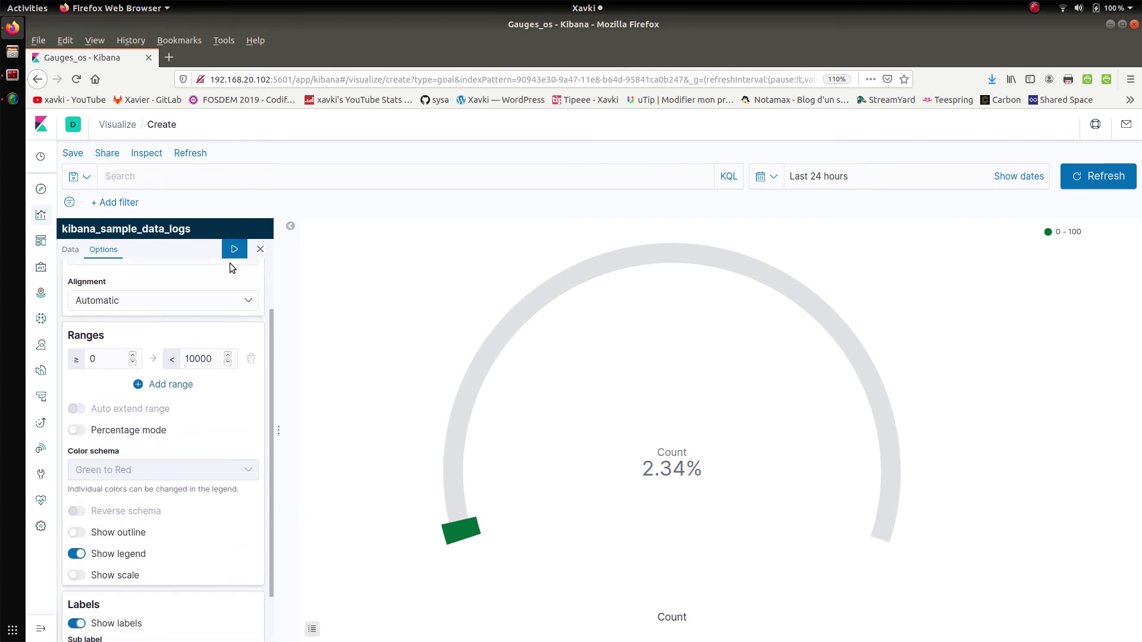
click(230, 256)
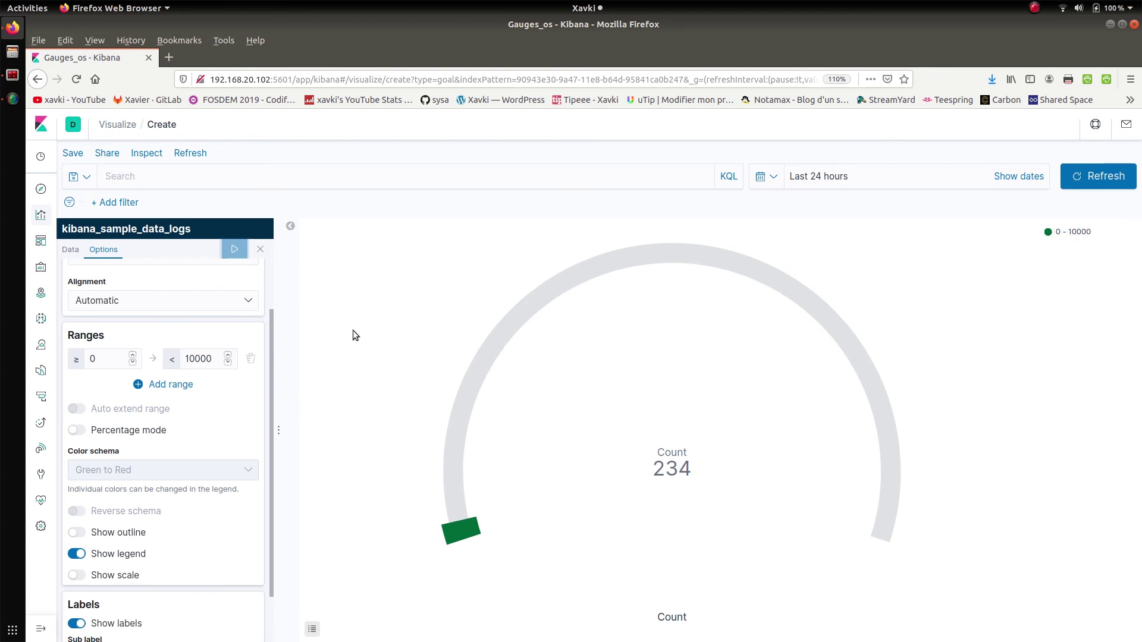
Add a second range, set the boundary between the two ranges to 200, and update the gauge
click(180, 391)
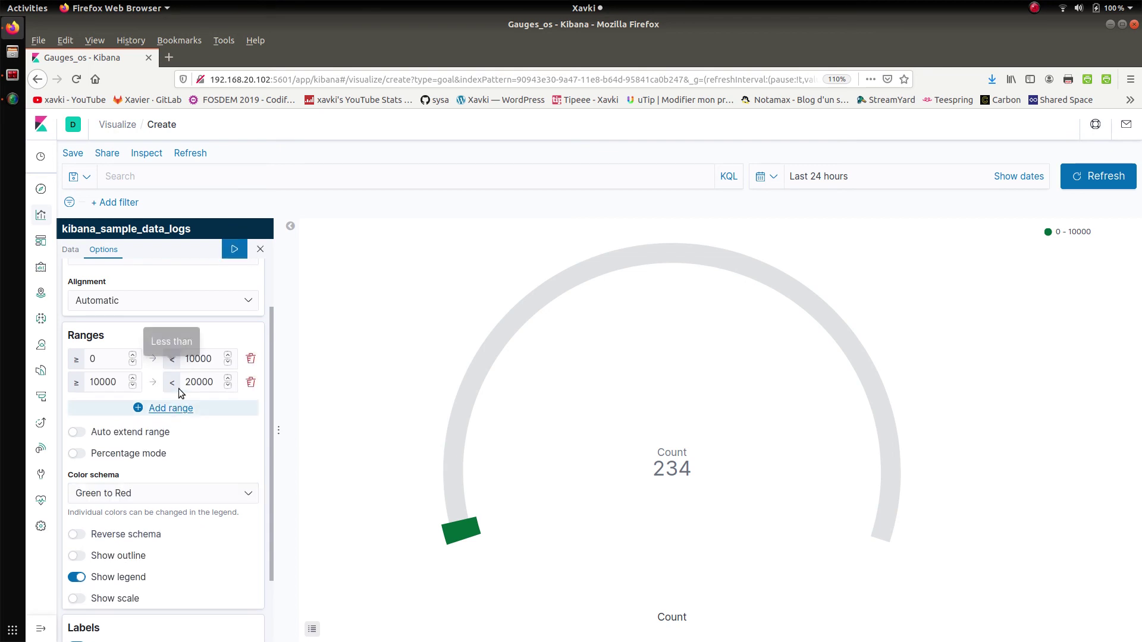
double_click(200, 359)
text(200)
double_click(99, 381)
text(200)
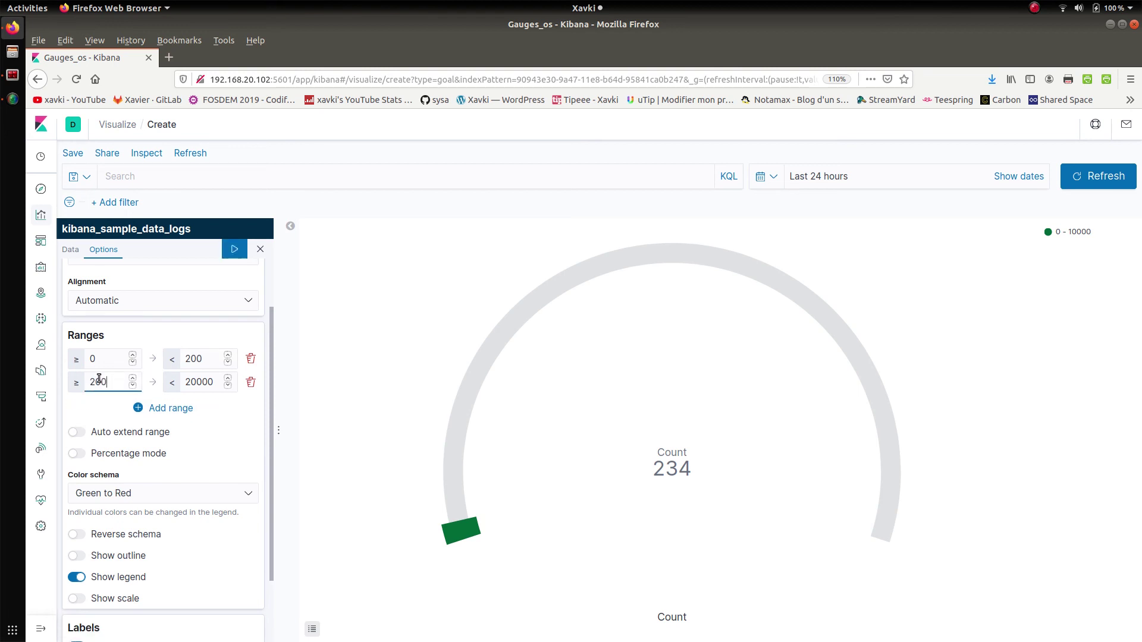
click(235, 255)
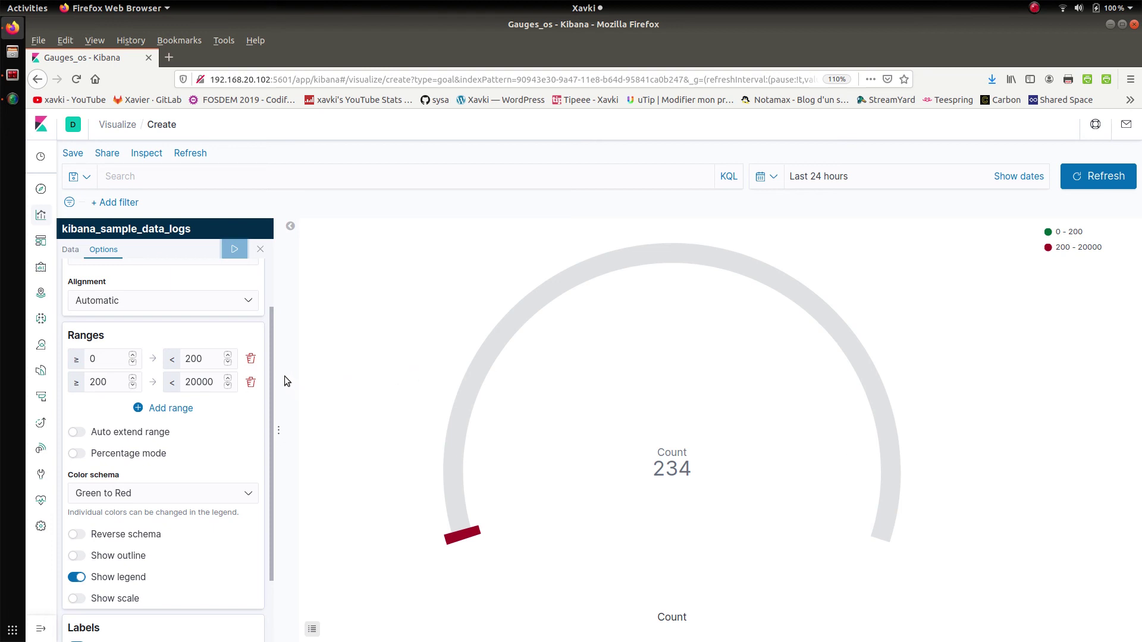
Show the scale on the goal gauge and apply the change
scroll(270, 361, down, 3)
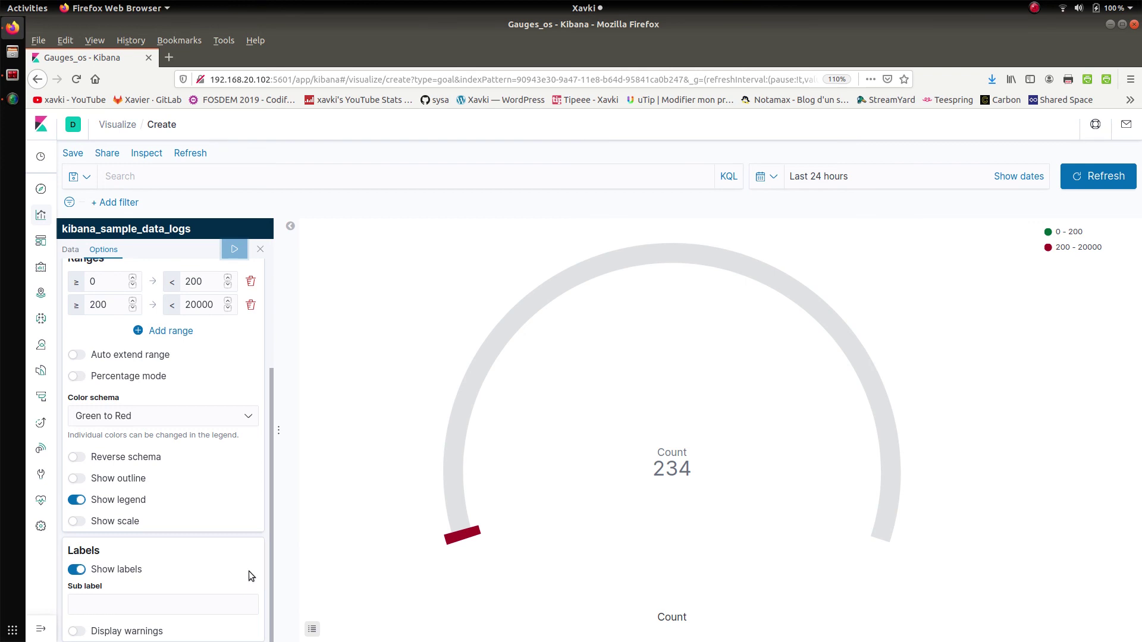
drag(269, 565, 297, 570)
click(121, 523)
click(235, 249)
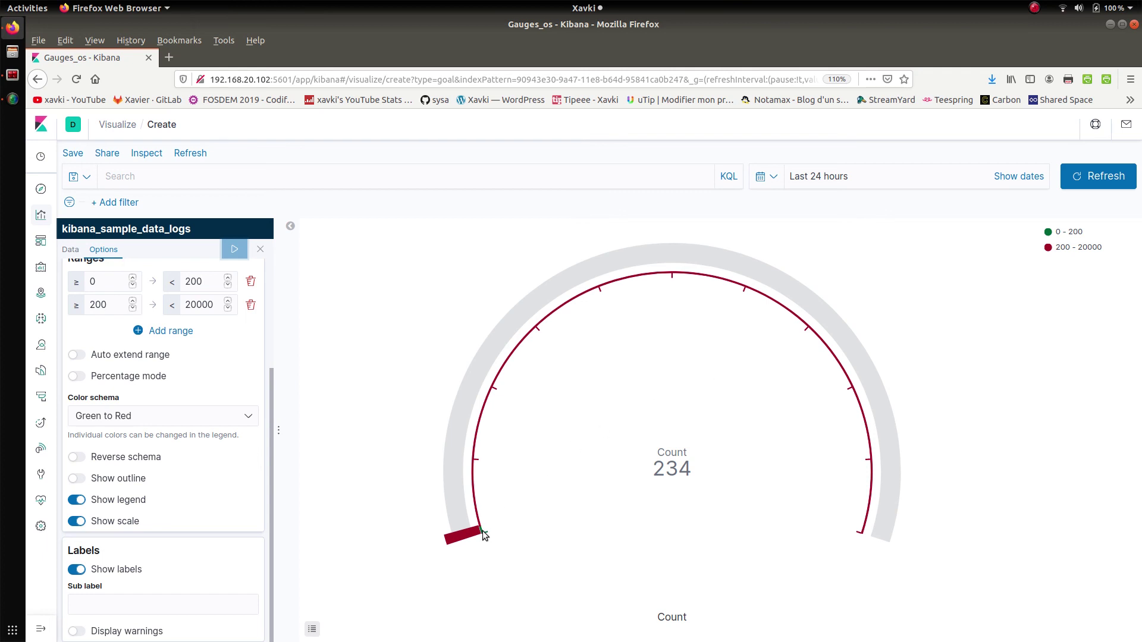
Change the ranges so the first ends at 10000 and the second starts at 10000, and update the gauge
double_click(194, 283)
text(10)
key(BackSpace)
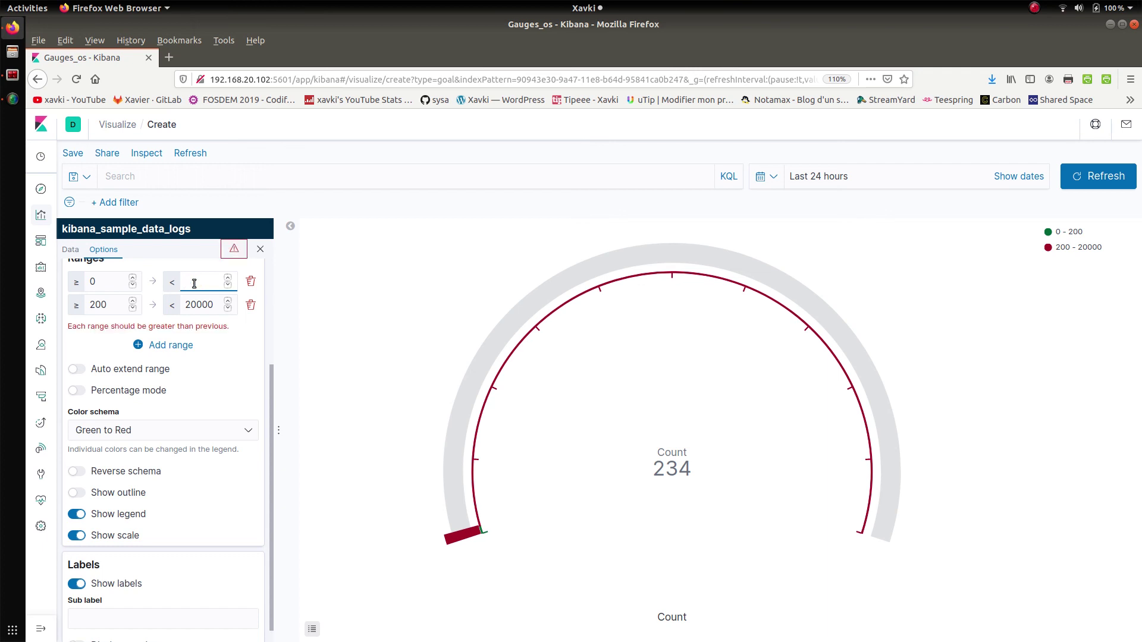
text(10000)
double_click(102, 304)
text(1000)
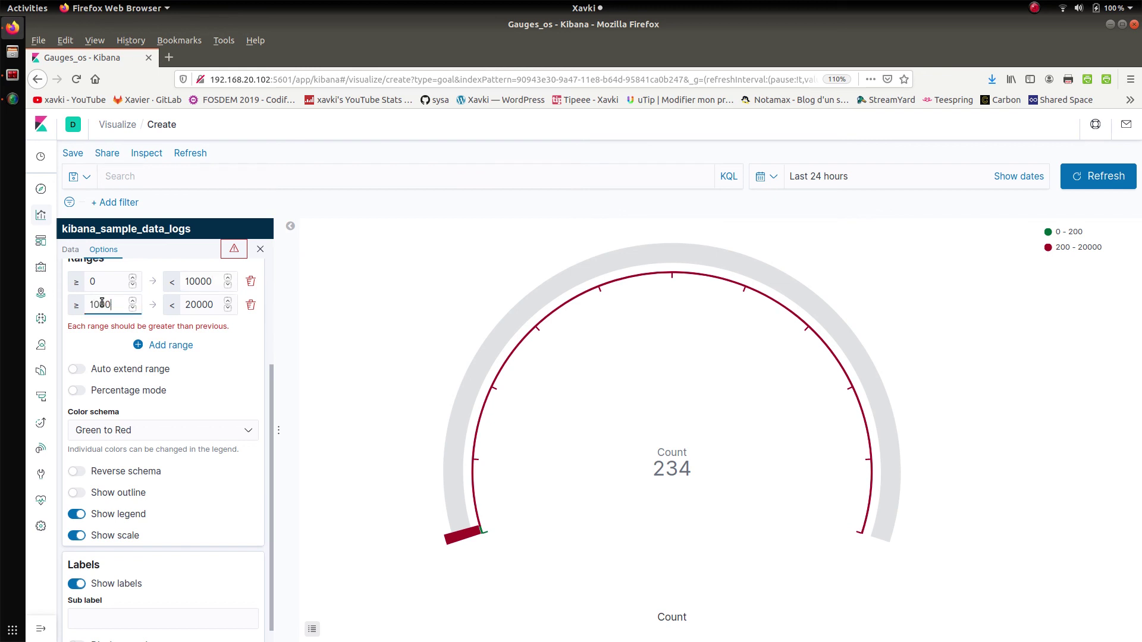
text(0)
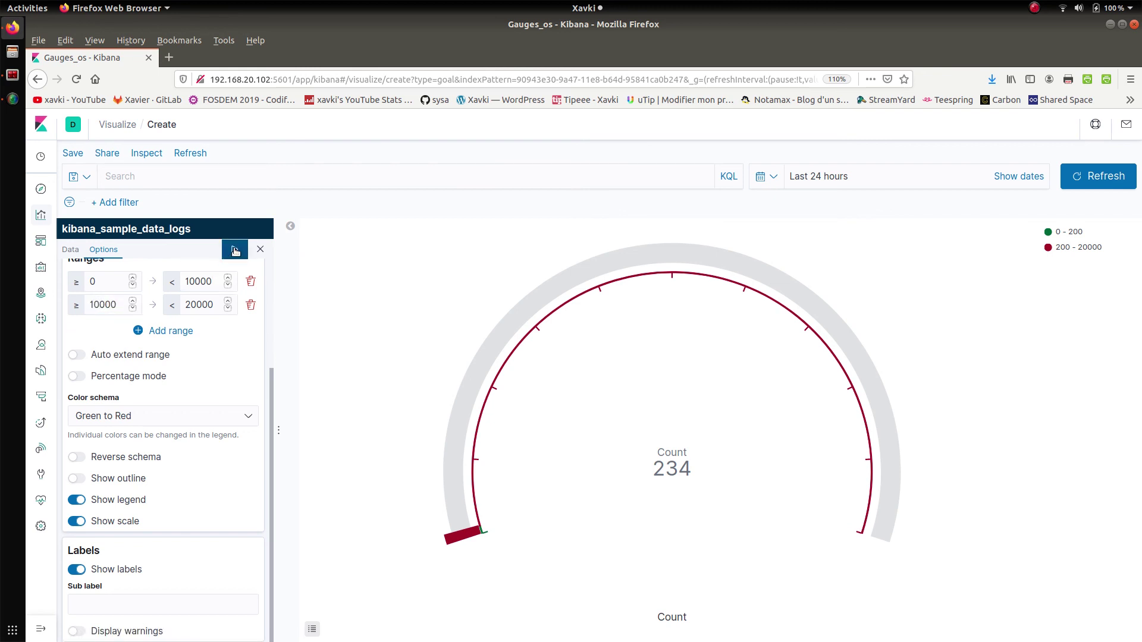
key(Return)
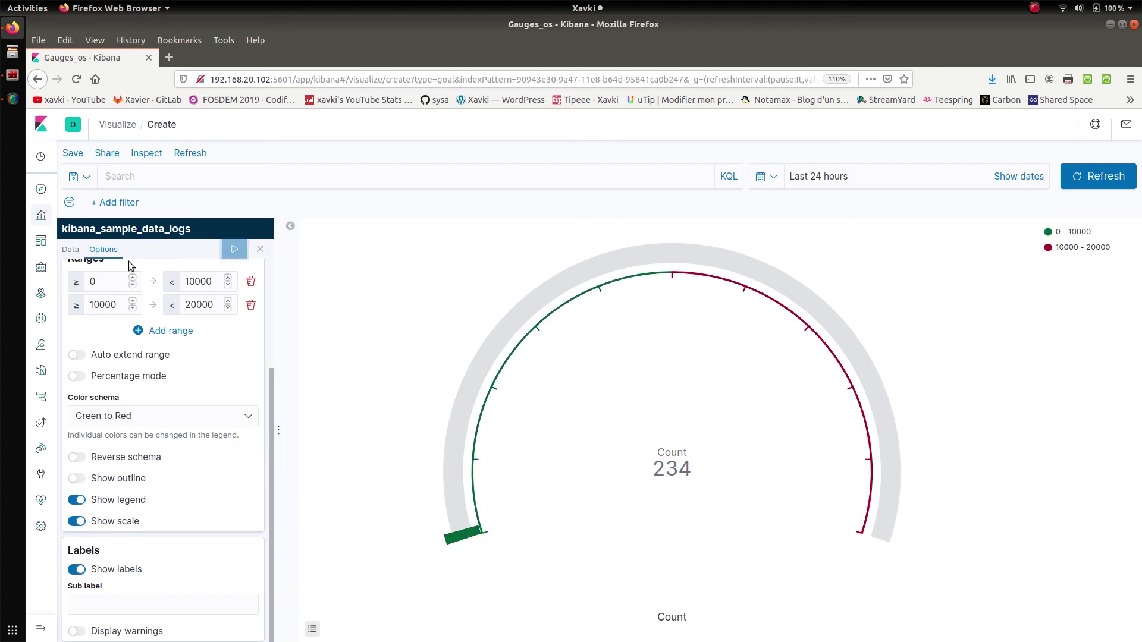
Add a second metric that uses the Sum aggregation on the bytes field, and update the visualization
click(71, 250)
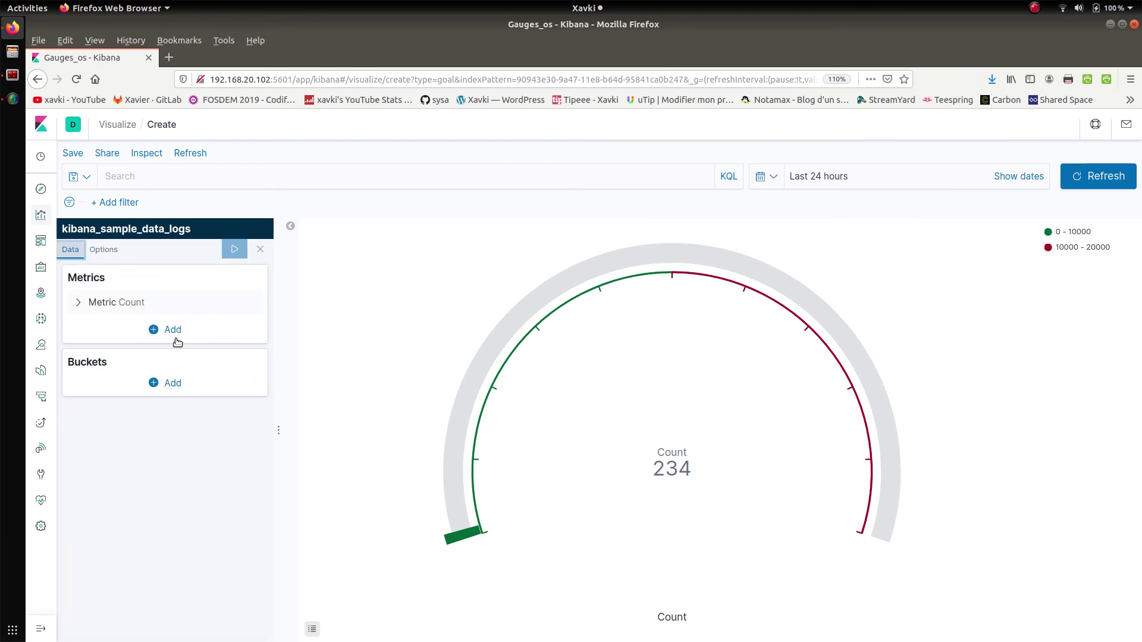
click(172, 384)
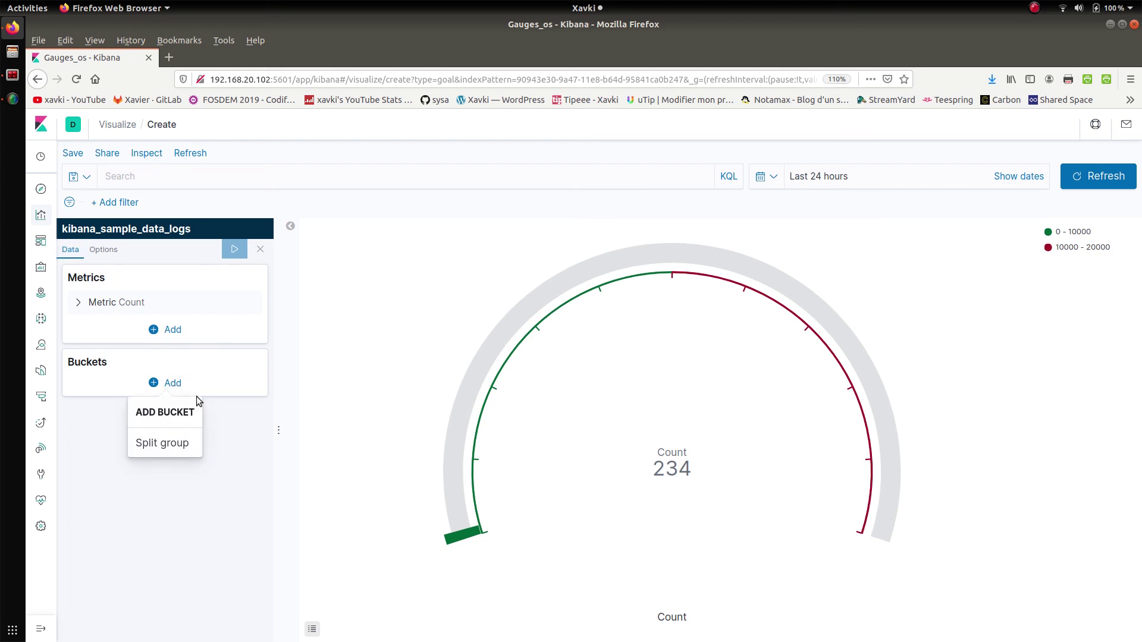
click(213, 364)
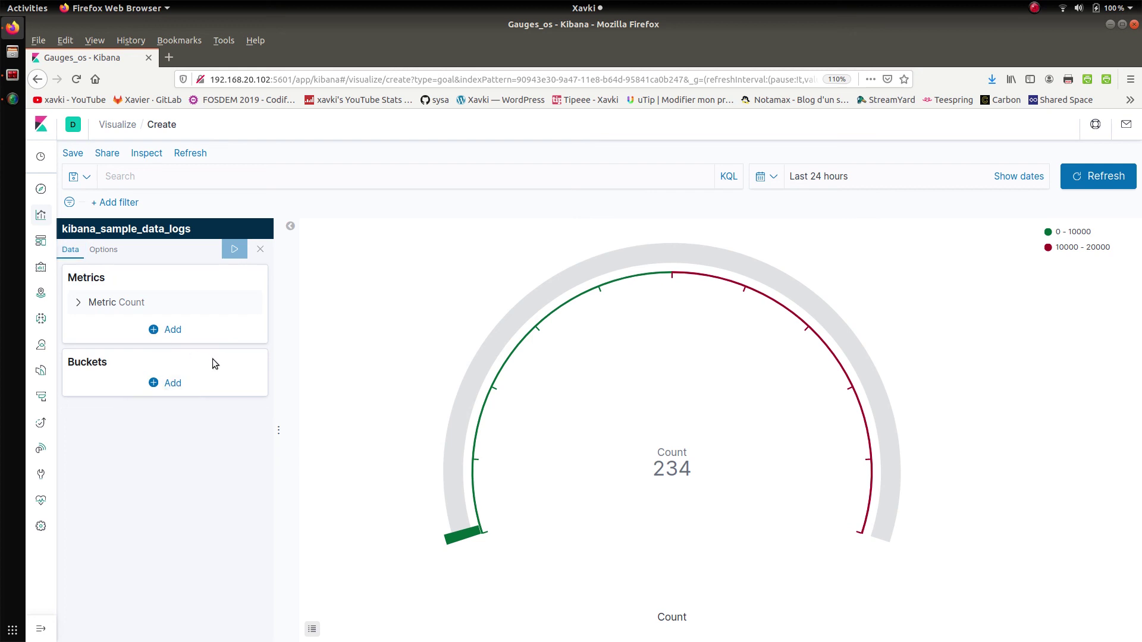
click(170, 331)
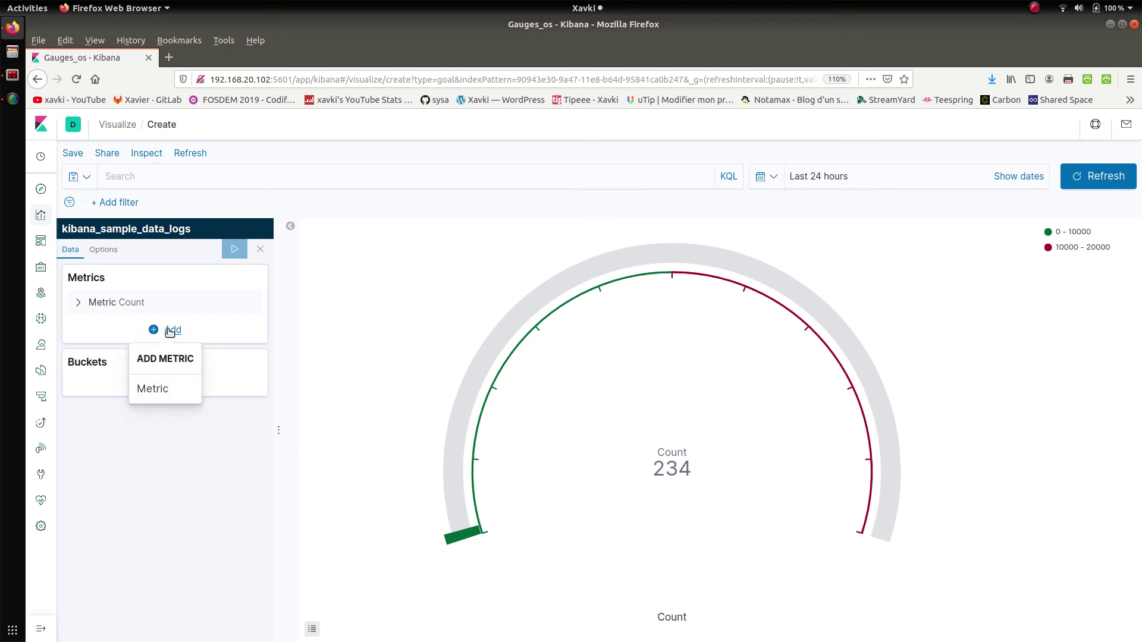
click(157, 390)
click(177, 386)
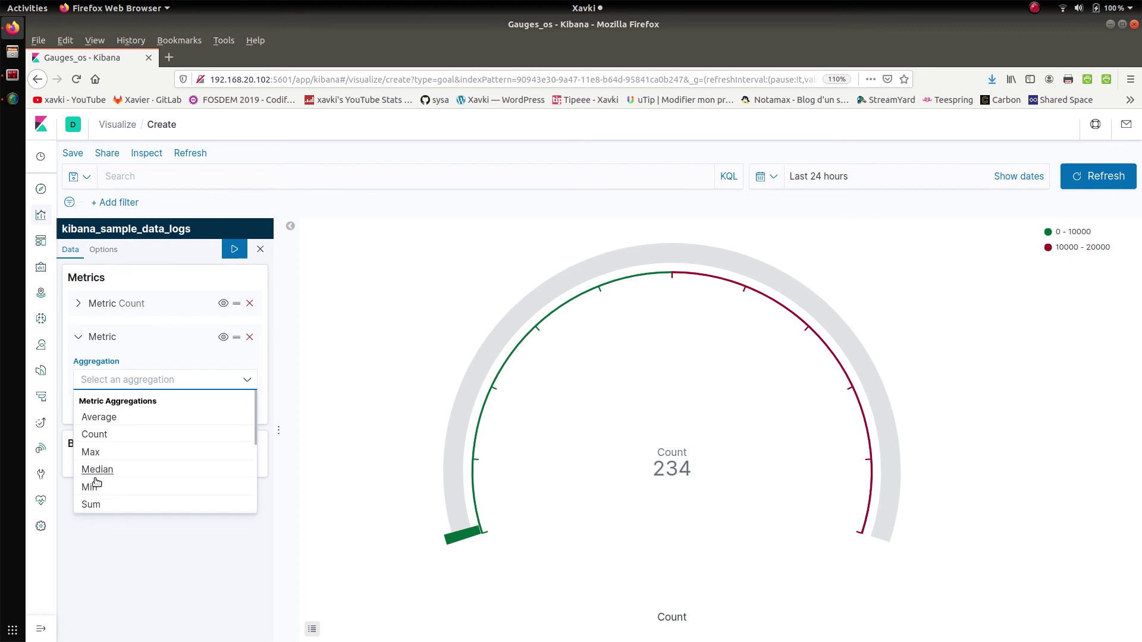
click(91, 505)
click(134, 426)
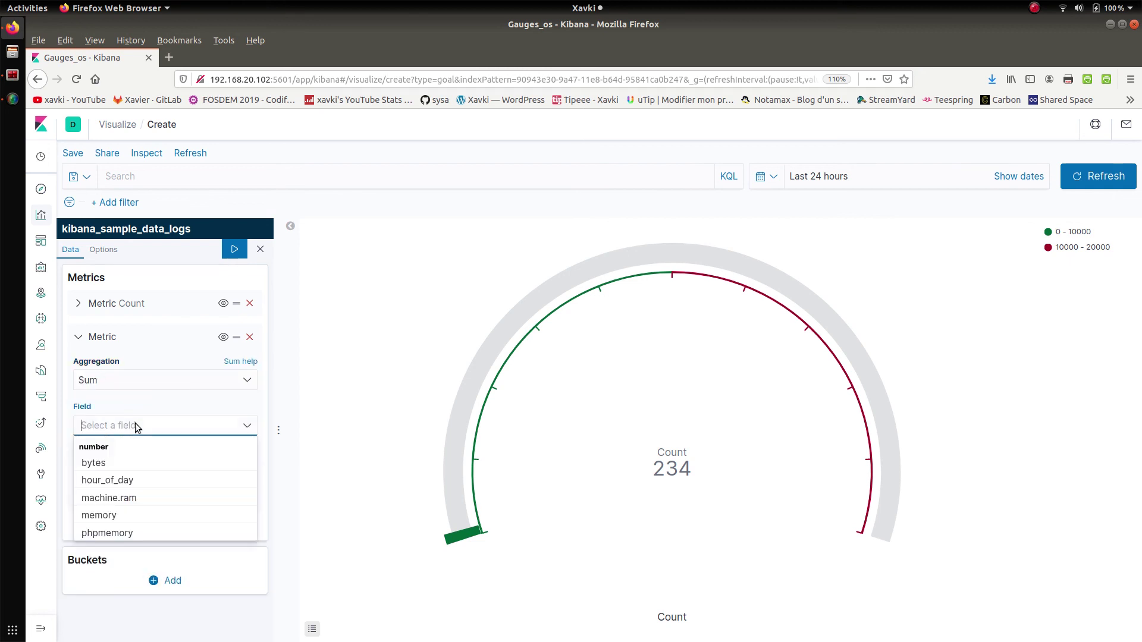
click(108, 462)
click(233, 251)
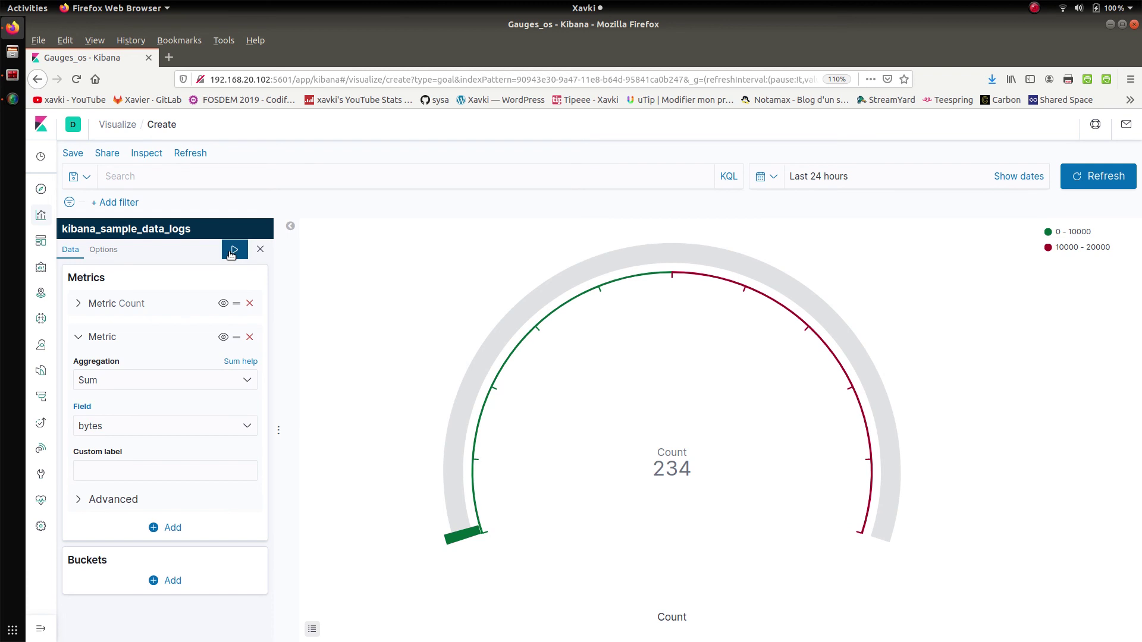
click(232, 253)
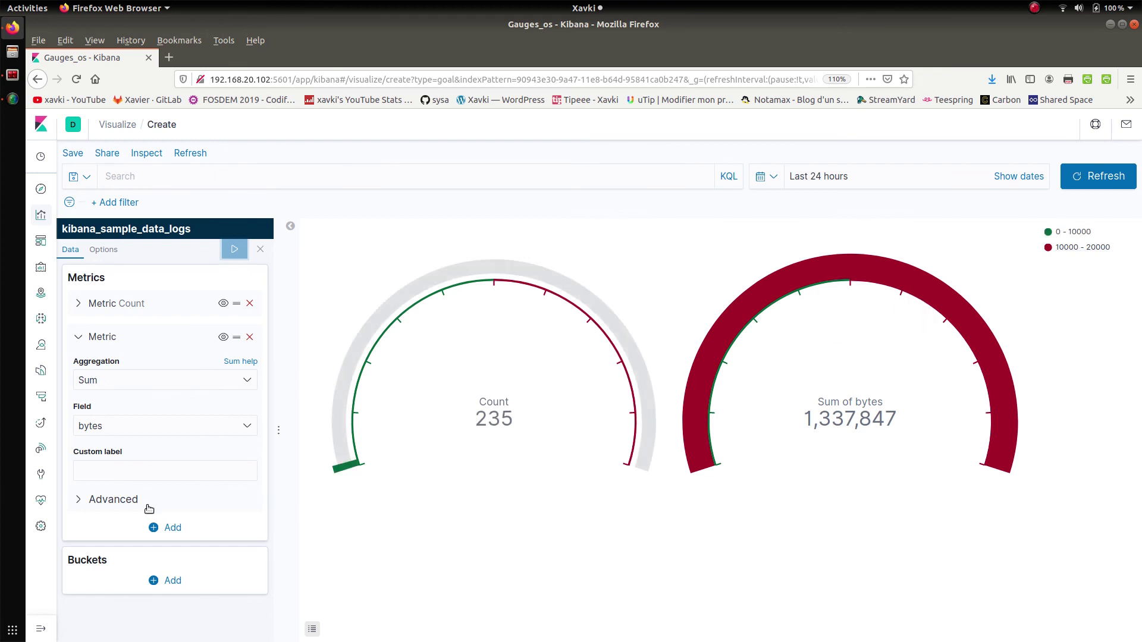
click(116, 501)
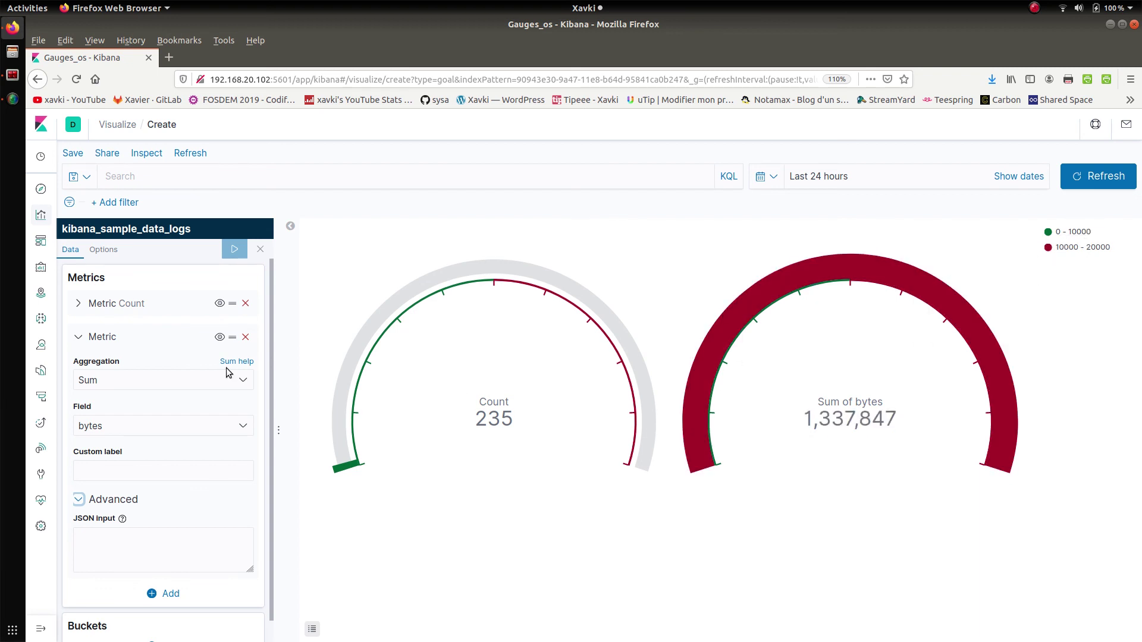
click(78, 337)
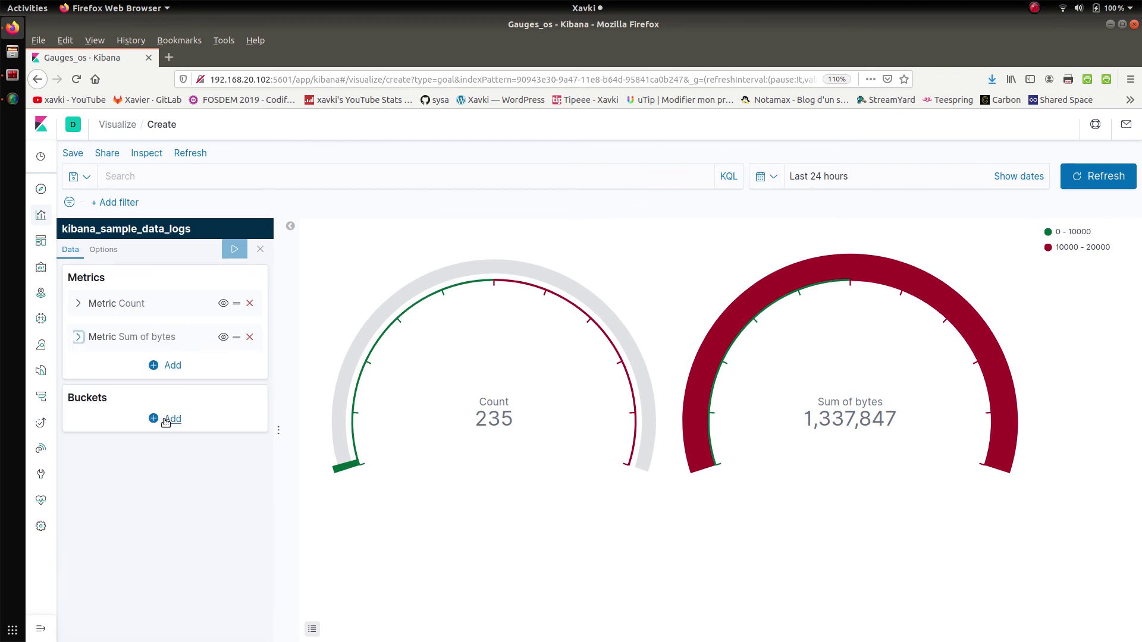
Split the gauges into groups with a Terms aggregation on machine.os.keyword, and update the visualization
click(173, 419)
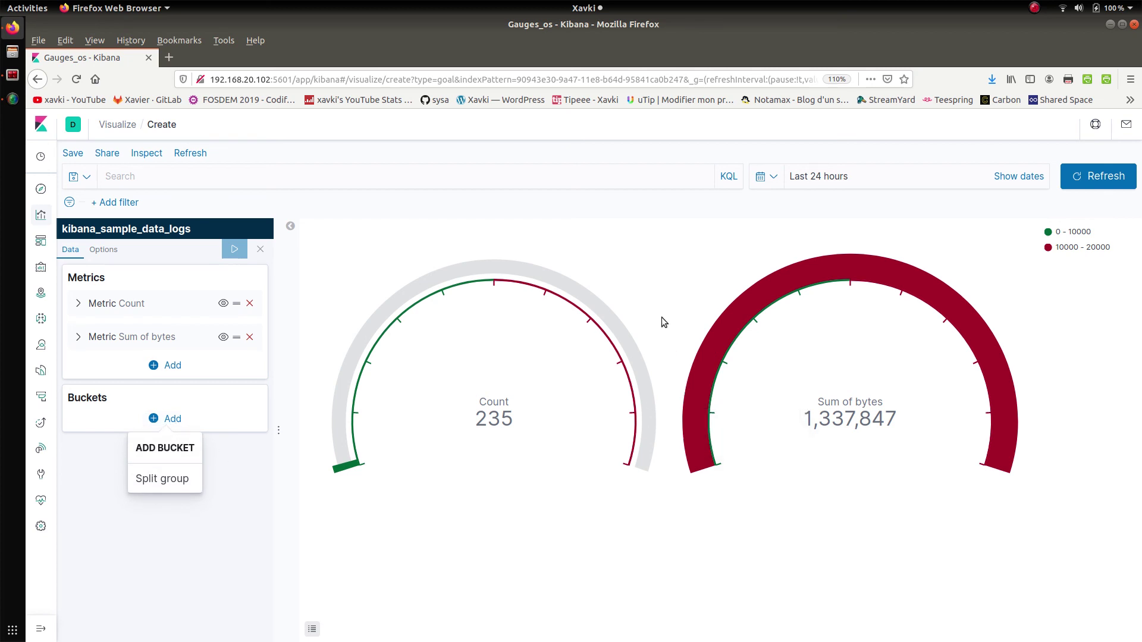
click(155, 480)
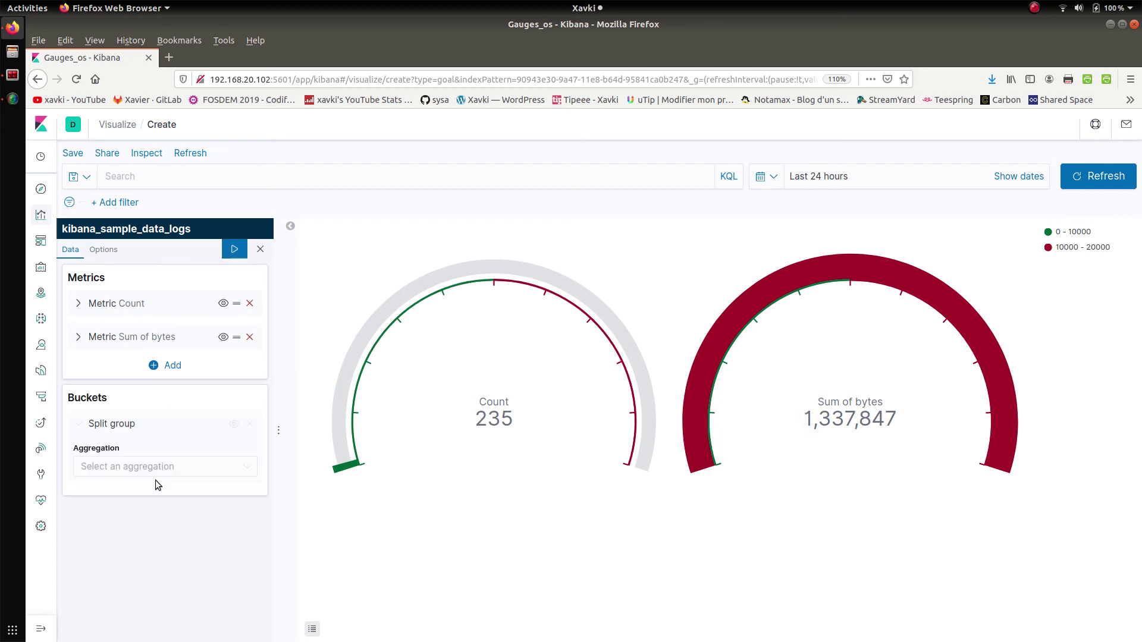
click(183, 470)
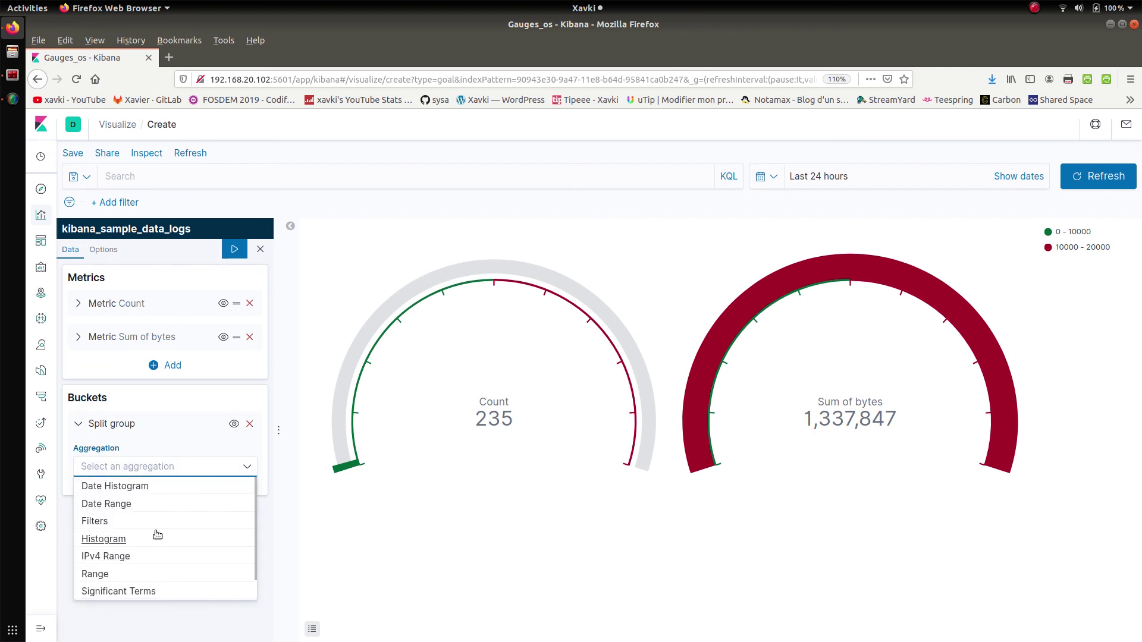
text(term)
click(108, 505)
click(147, 514)
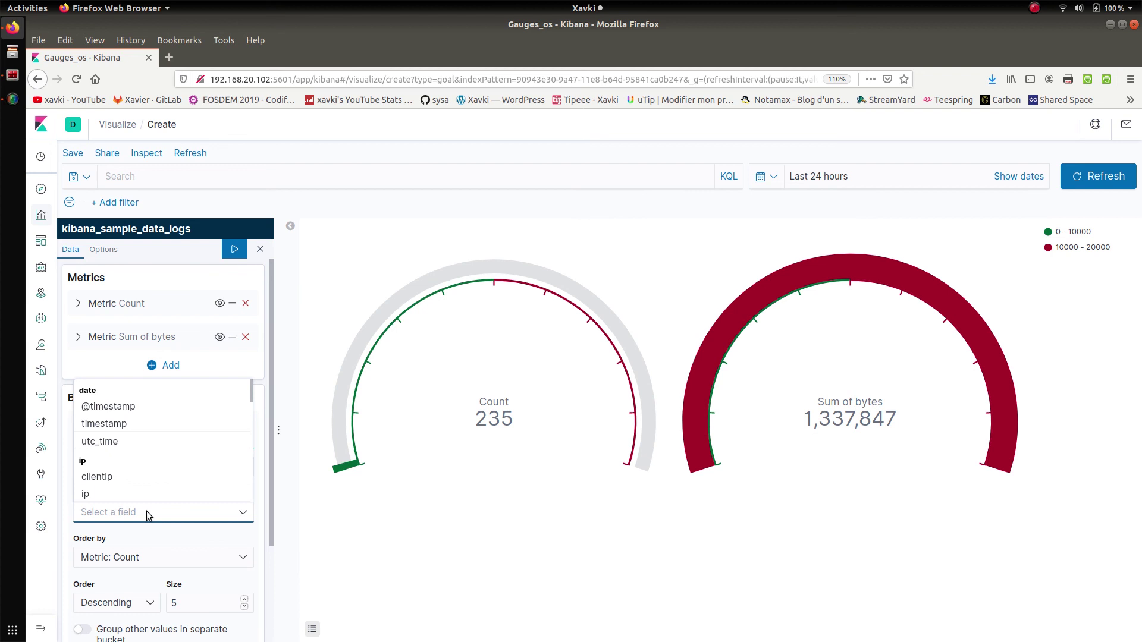
text(ma)
click(148, 586)
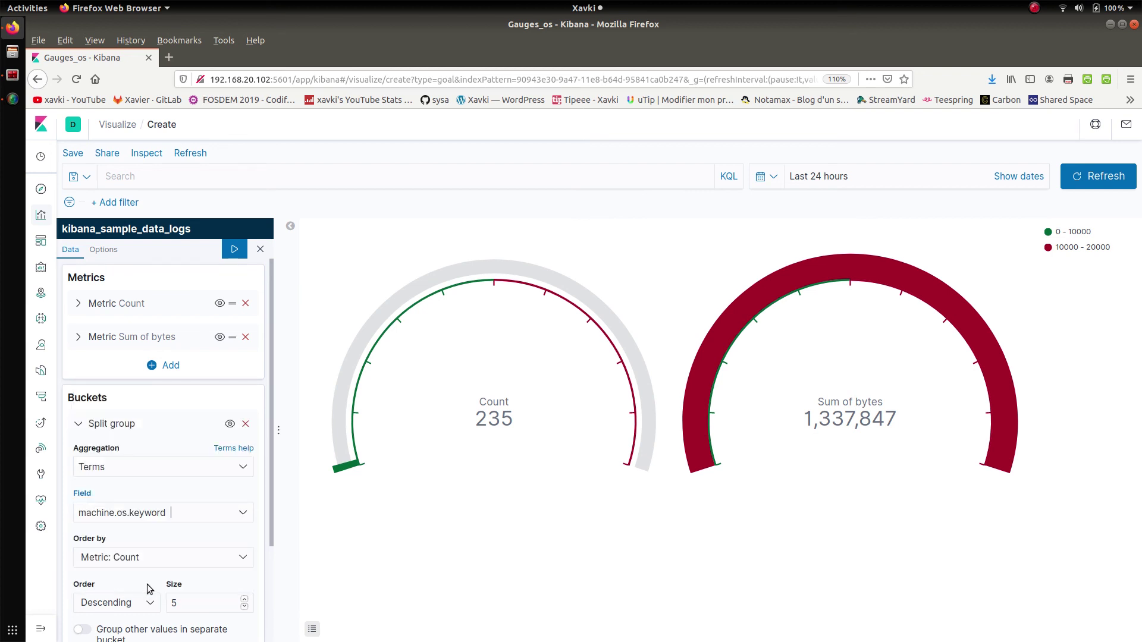
click(231, 247)
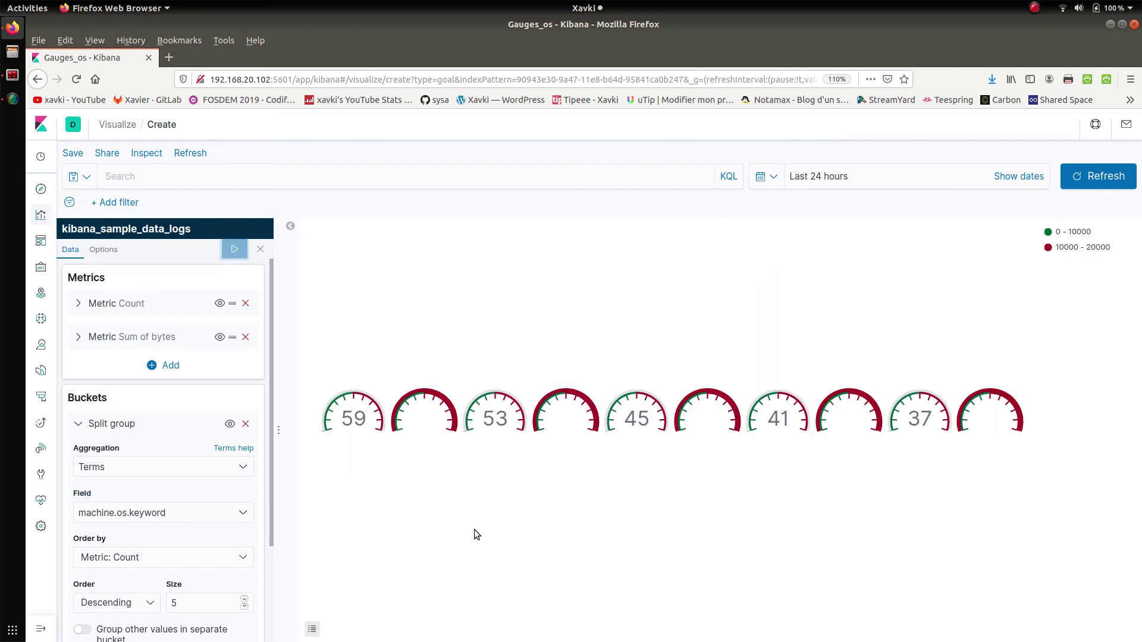
mouse_move(430, 395)
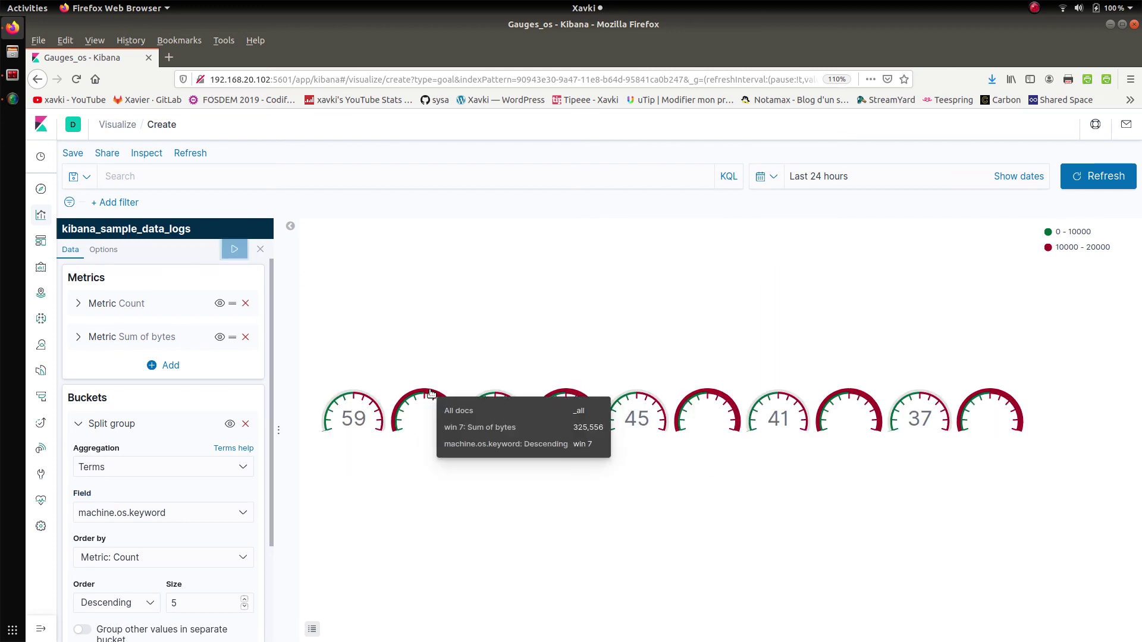